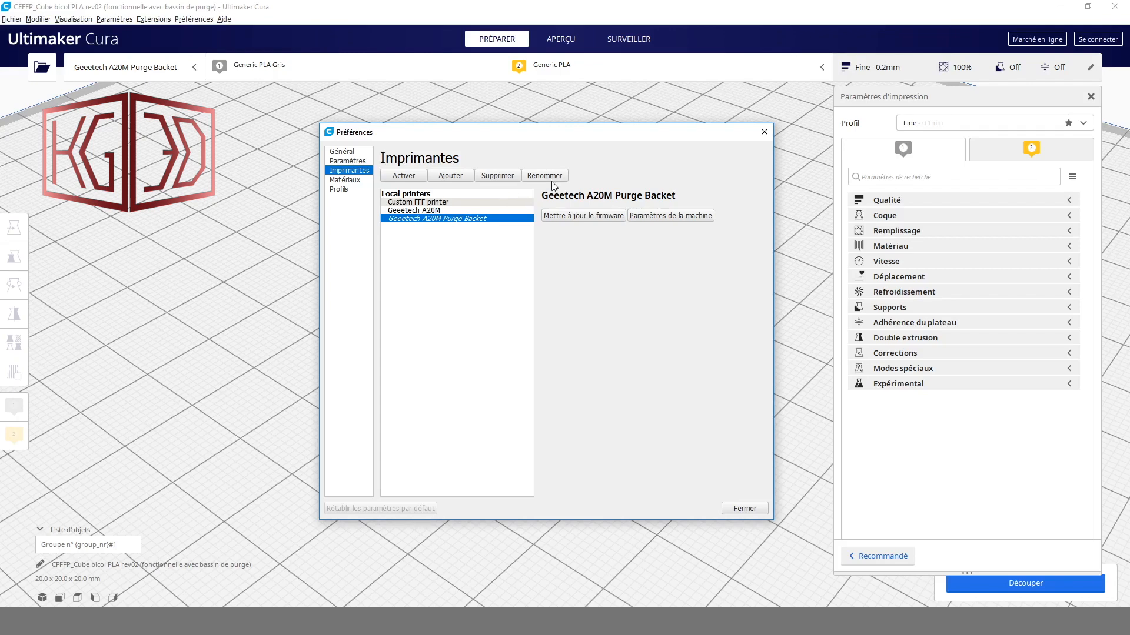
Open the machine settings of the Geeetech A20M Purge Backet printer and enlarge the settings window
mouse_move(538, 137)
left_mouse_down()
mouse_move(529, 128)
mouse_move(542, 139)
left_mouse_up()
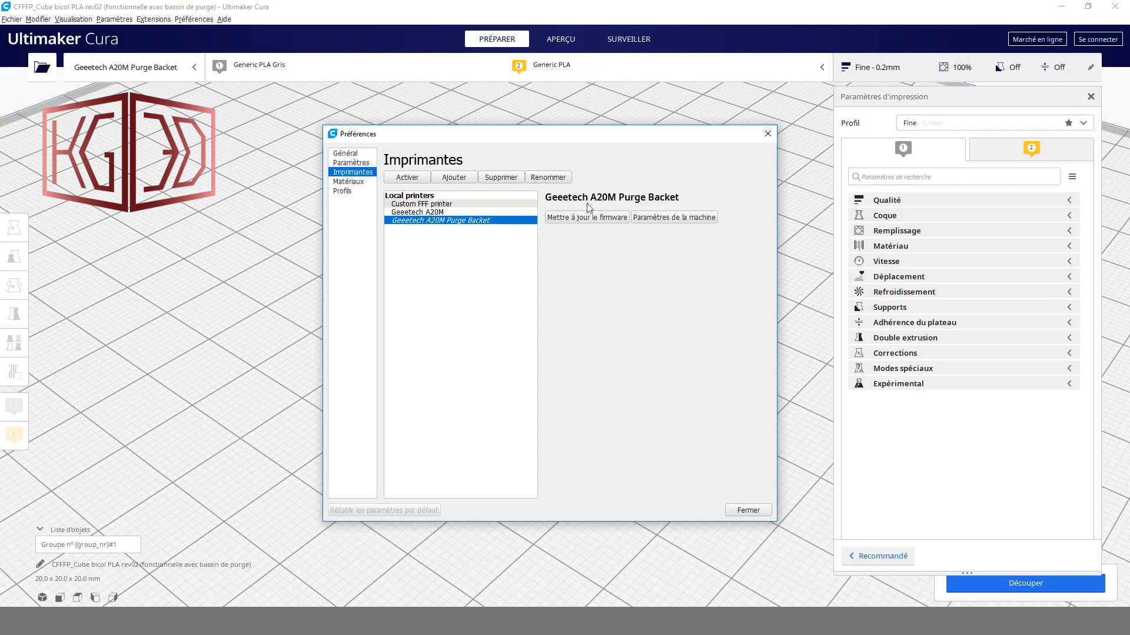
left_click(665, 219)
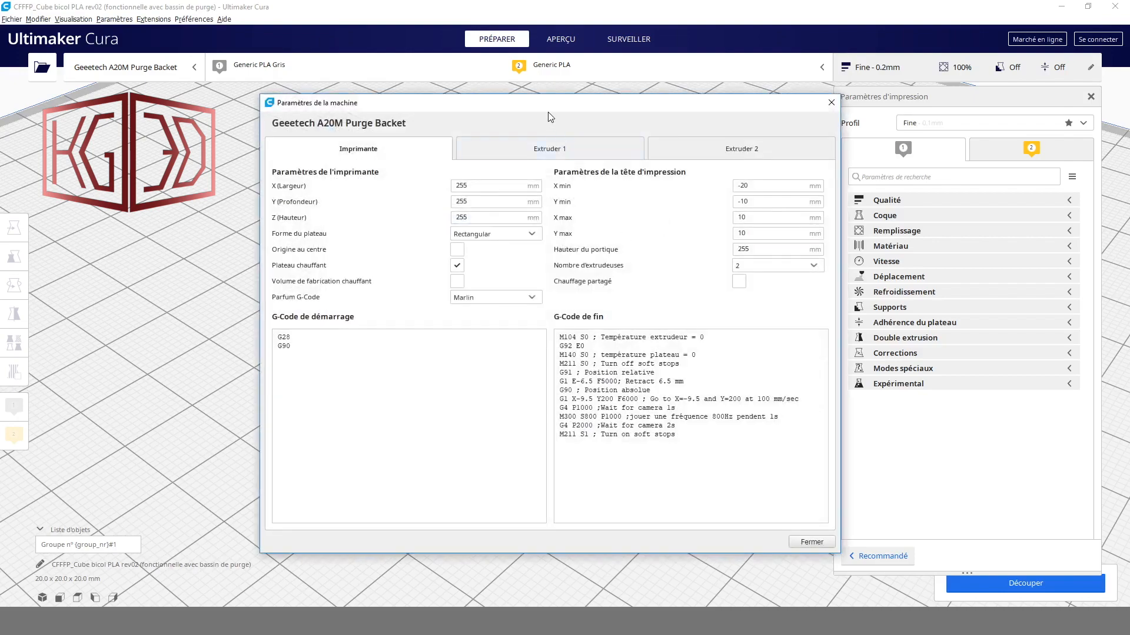
left_click_drag(549, 112, 534, 100)
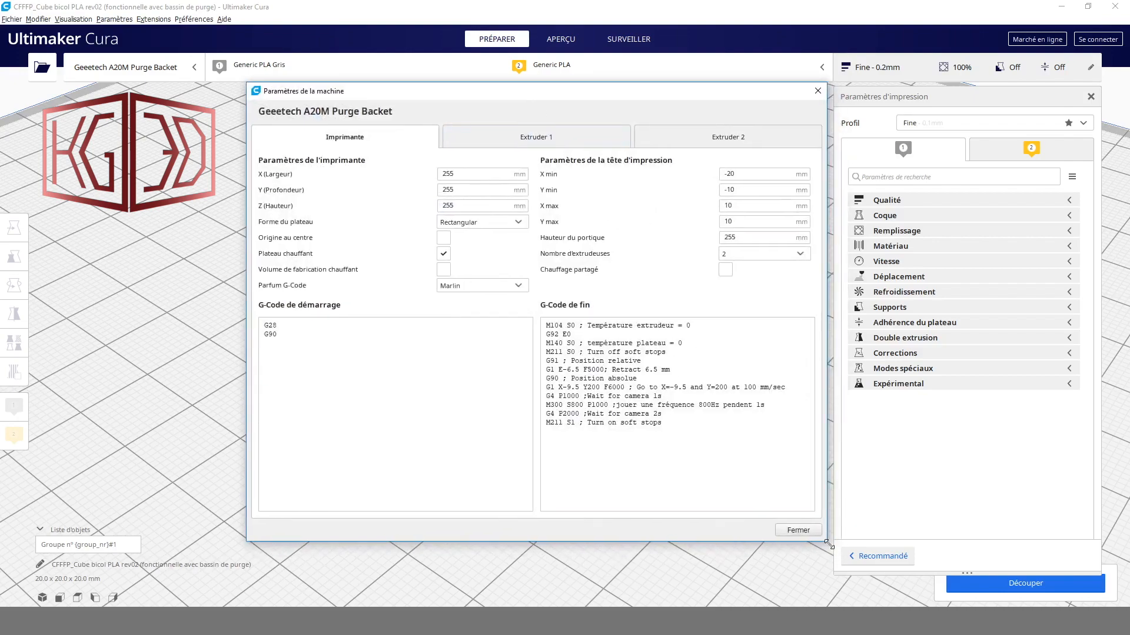
left_click_drag(827, 542, 875, 572)
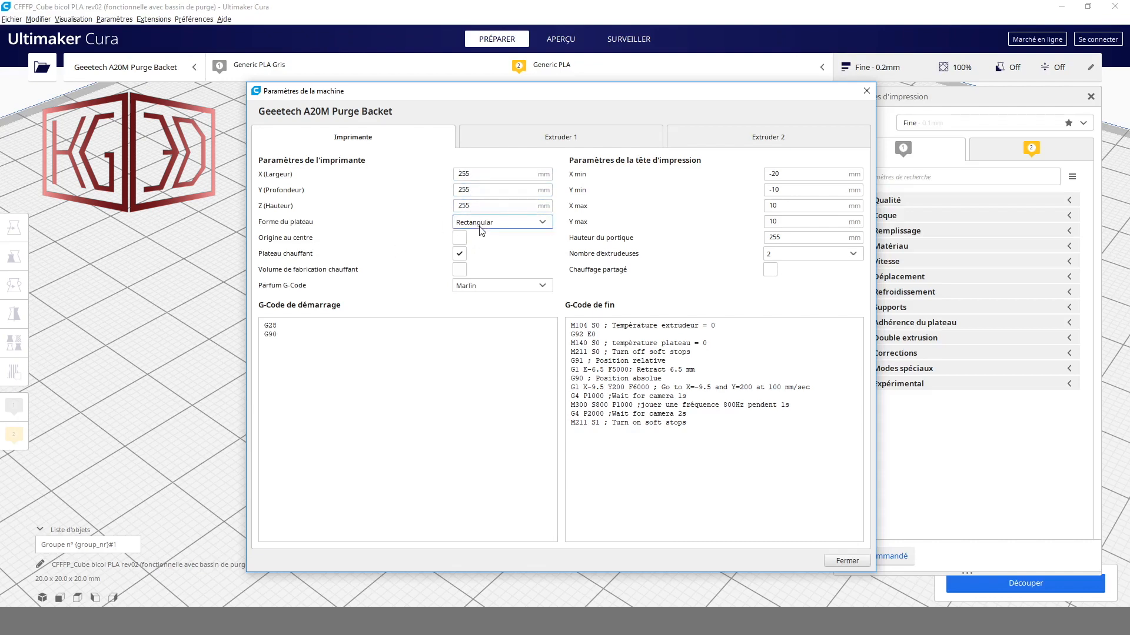
Review the printer's build plate shape, heated bed option, G-code flavor and print head dimensions
left_click(479, 232)
left_click(436, 226)
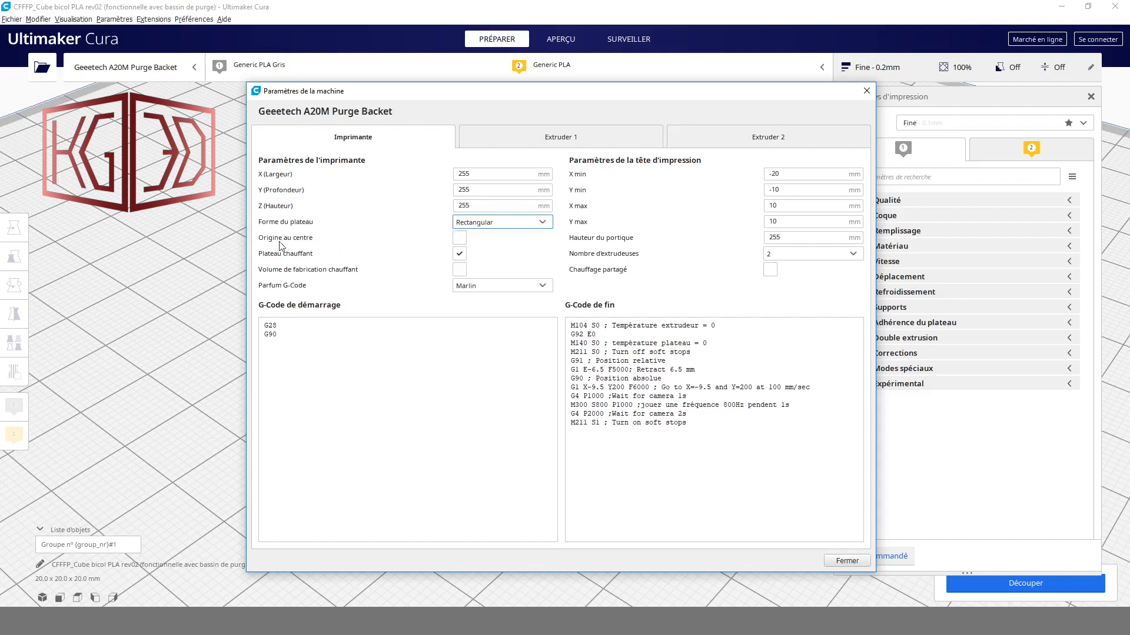
left_click(459, 253)
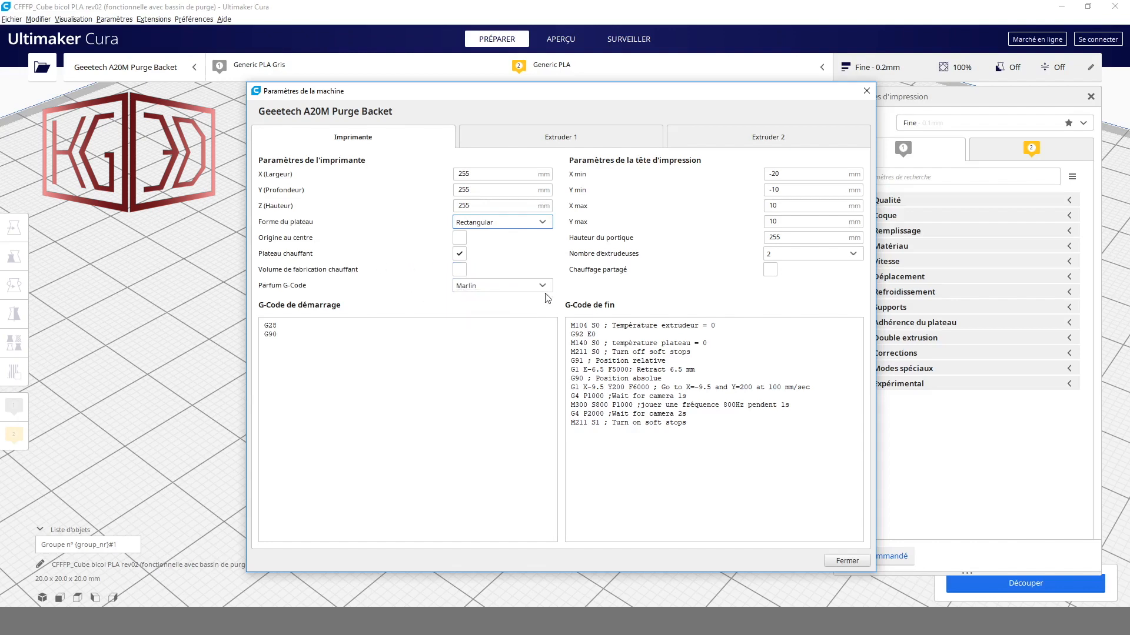
left_click(503, 286)
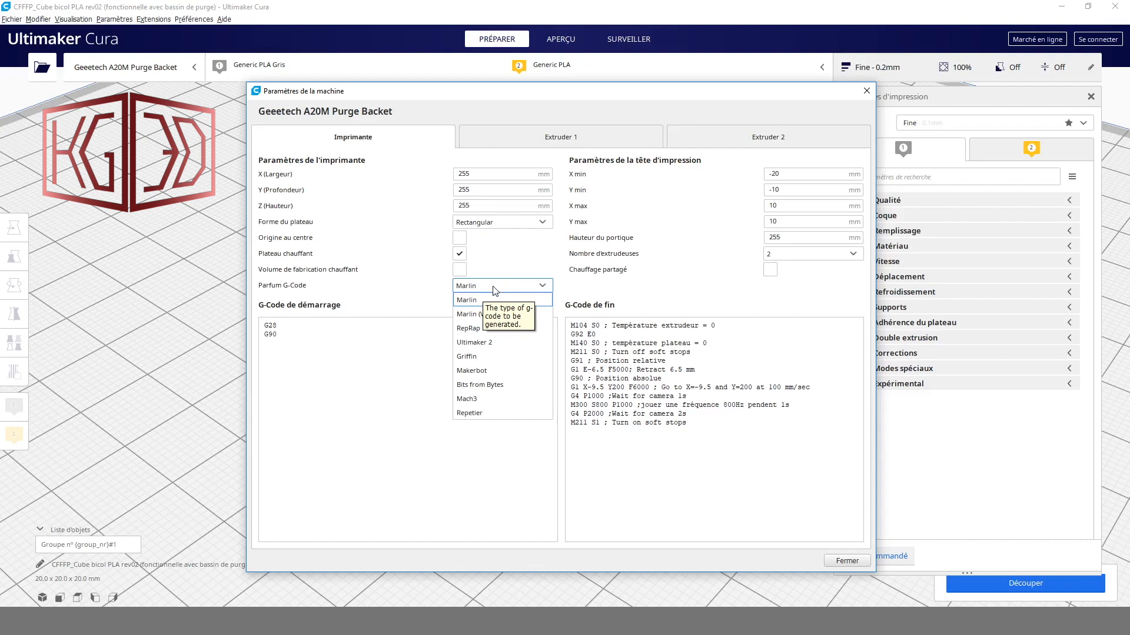
left_click(494, 290)
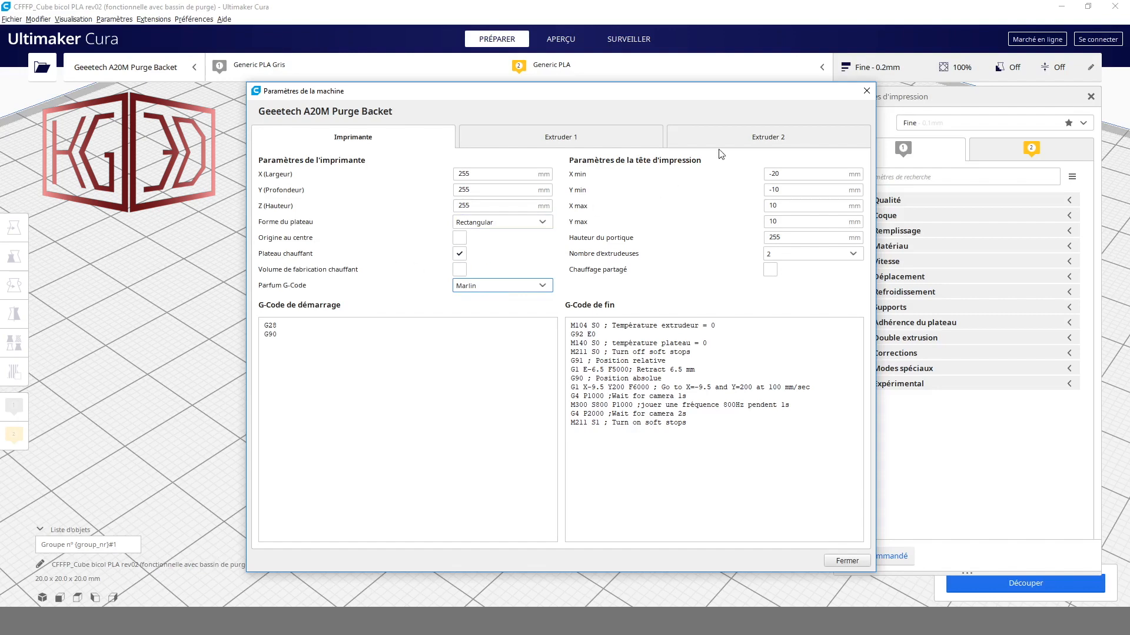
left_click(784, 196)
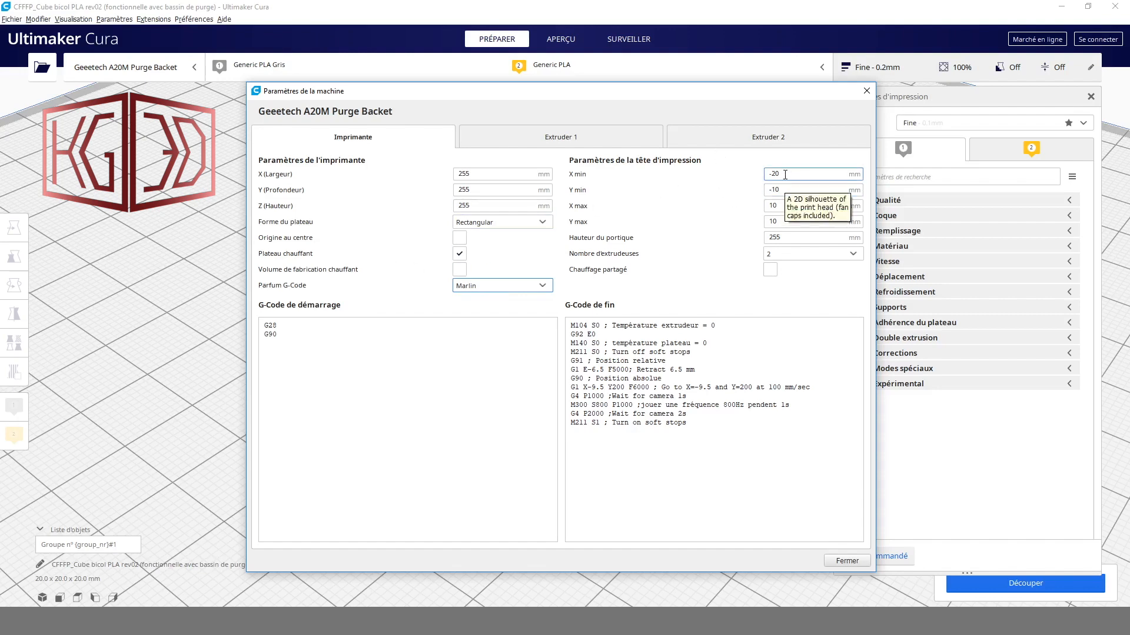
left_click(779, 177)
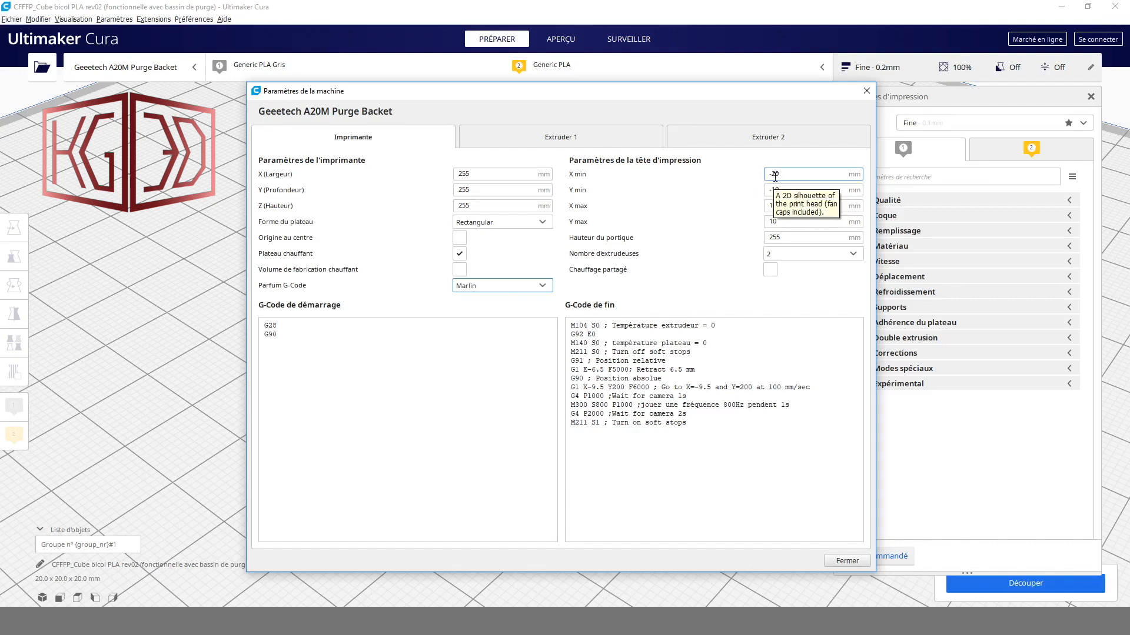
left_click(788, 191)
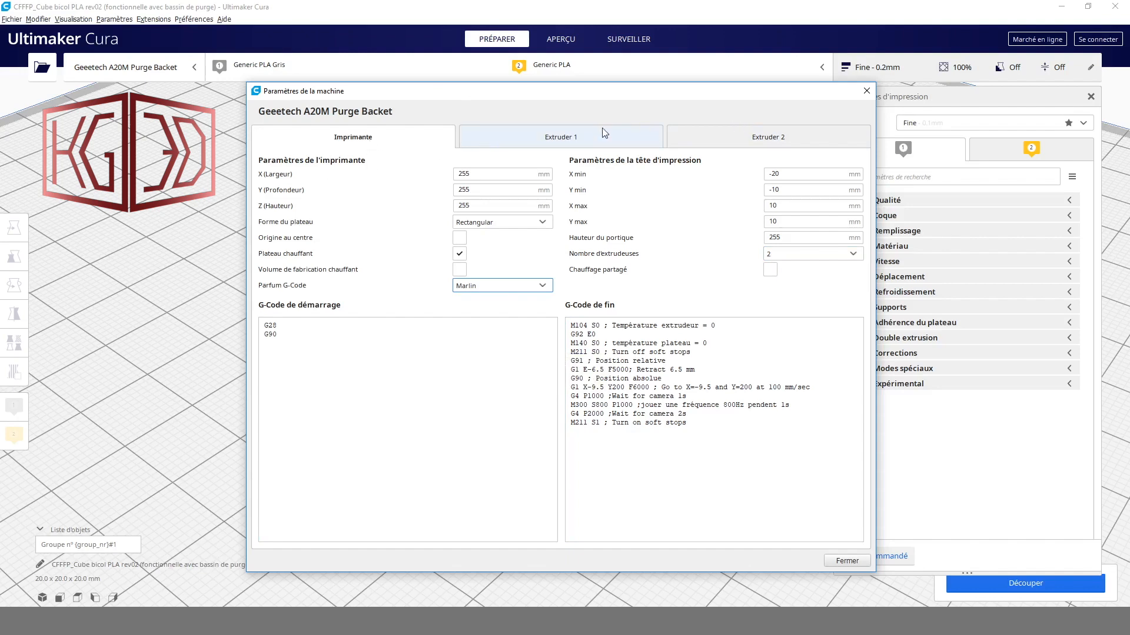
Try the machine with 3 extruders, and return the number of extruders to 2
left_click(797, 255)
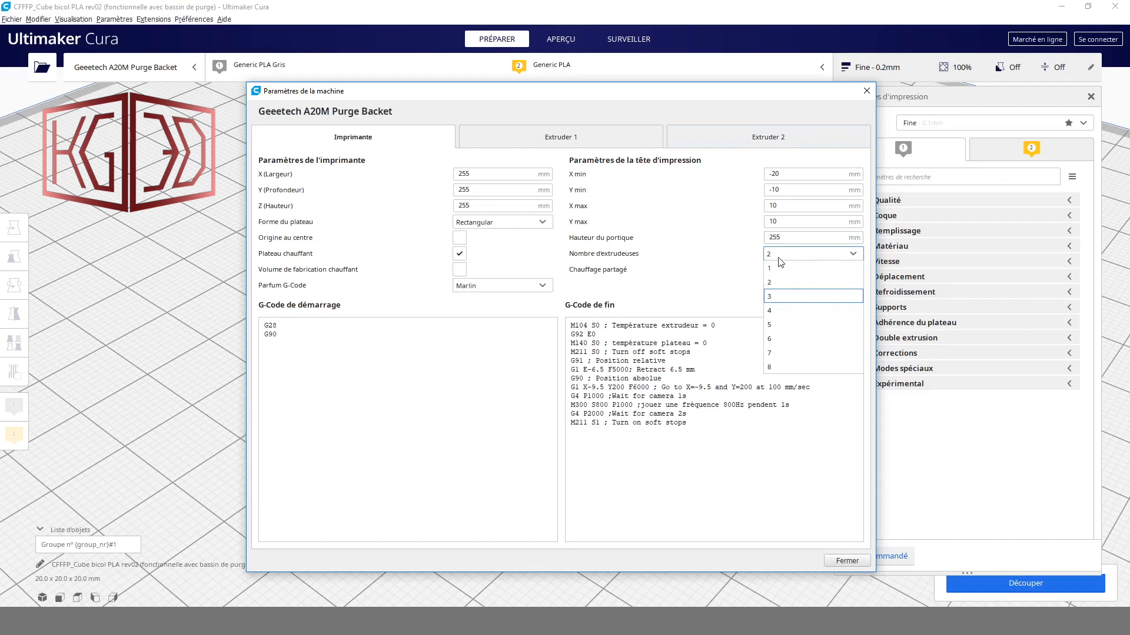
left_click(783, 296)
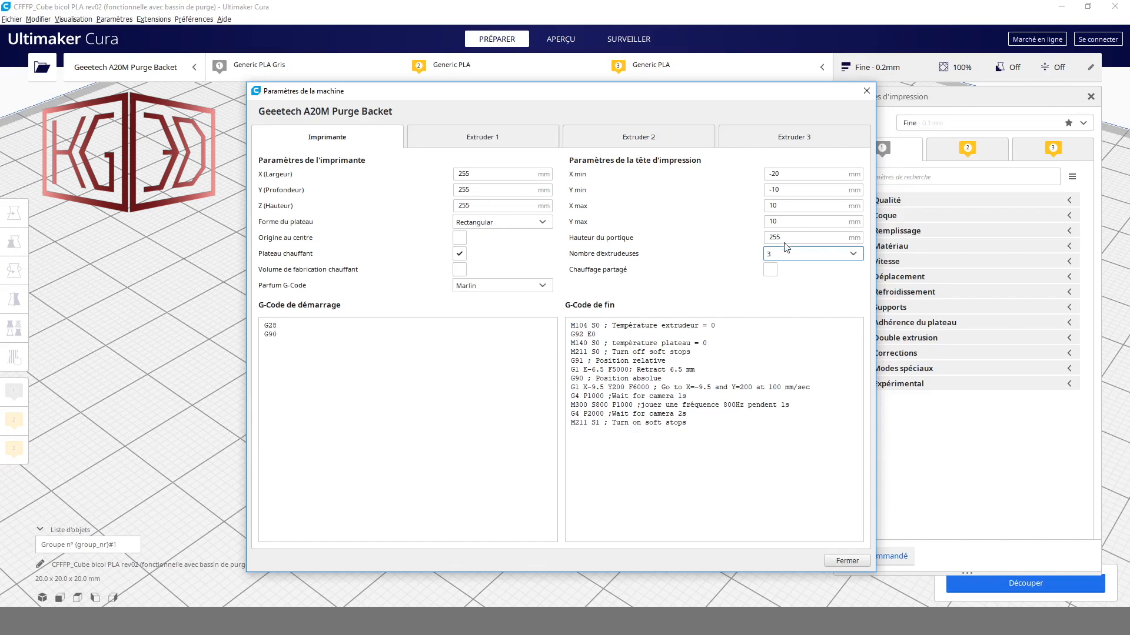
left_click(854, 255)
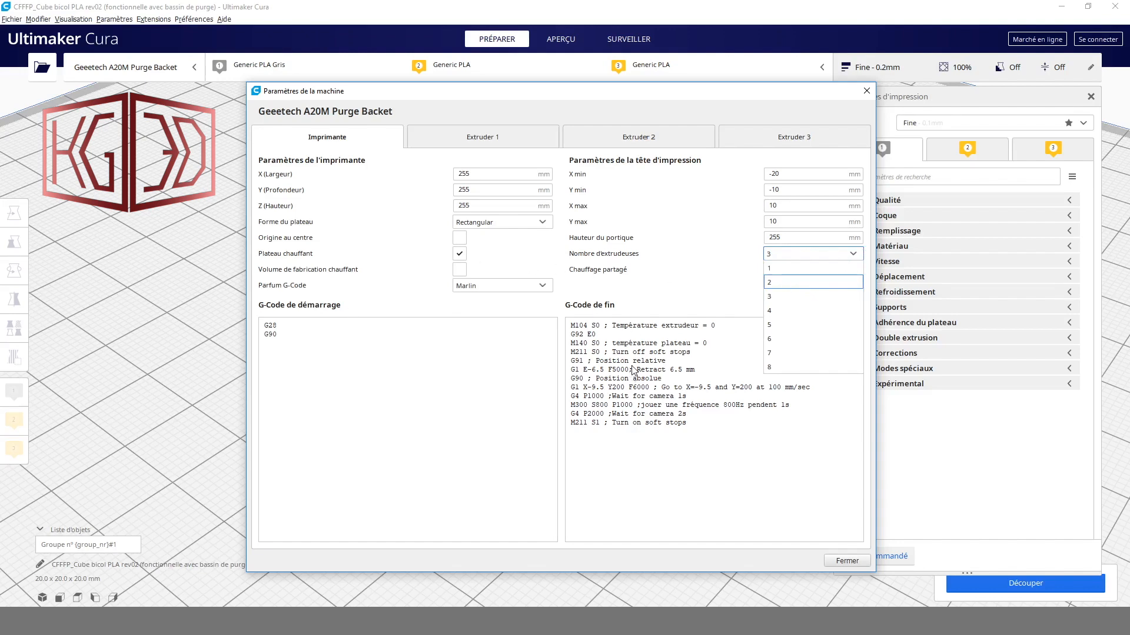
Examine the printer's start G-code, line by line, covering the G28 and G90 commands
left_click(323, 357)
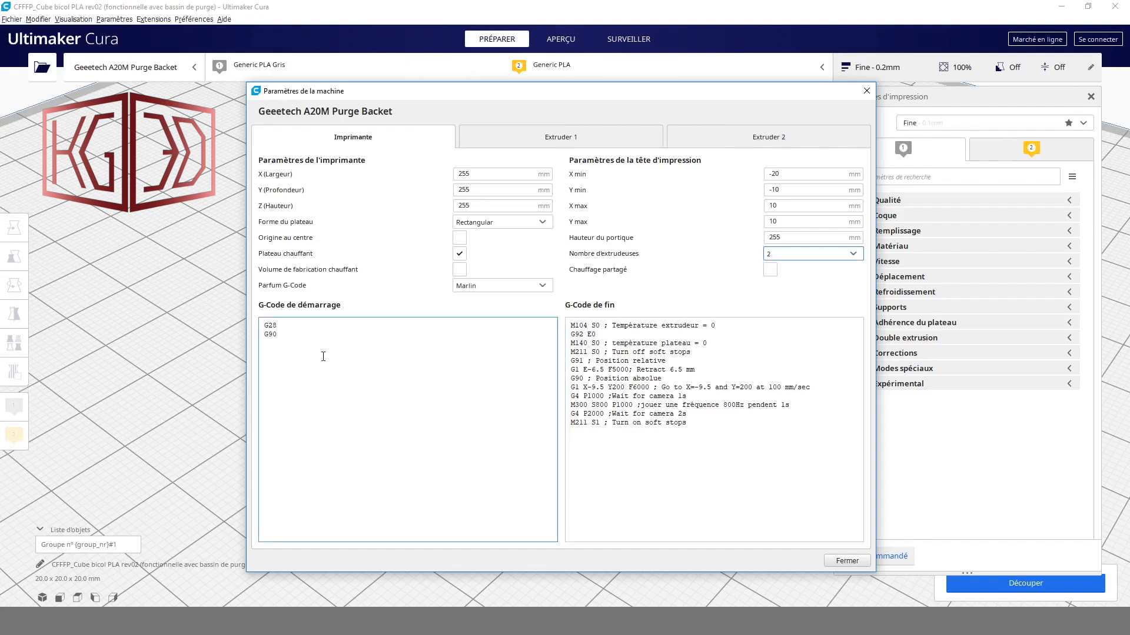
double_click(270, 336)
left_click(433, 370)
left_click_drag(287, 338, 260, 329)
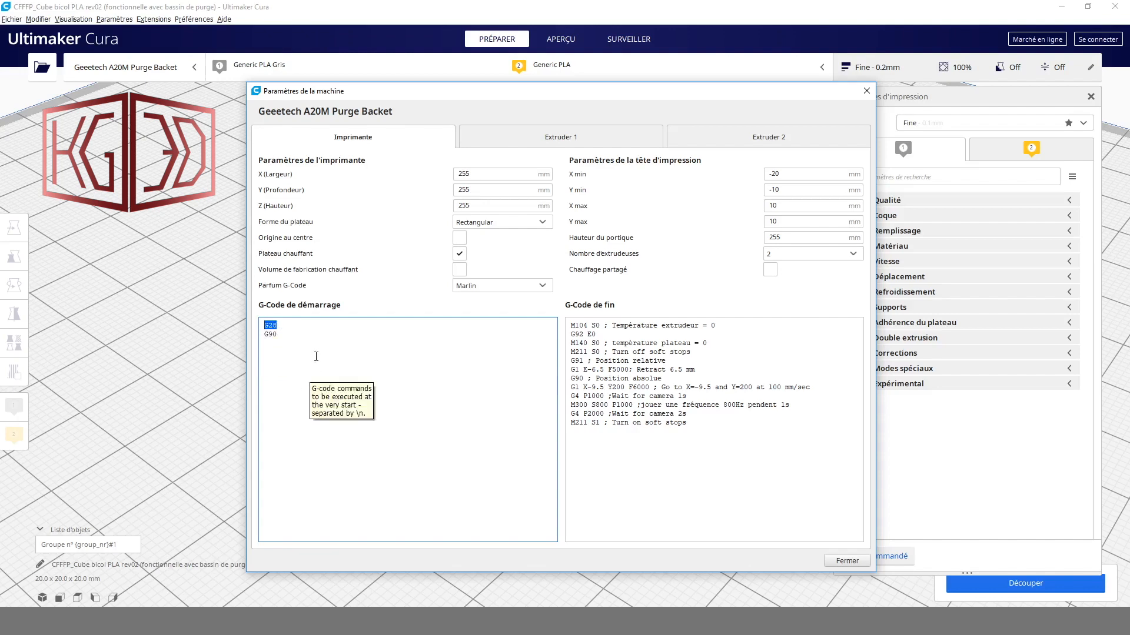
left_click(285, 325)
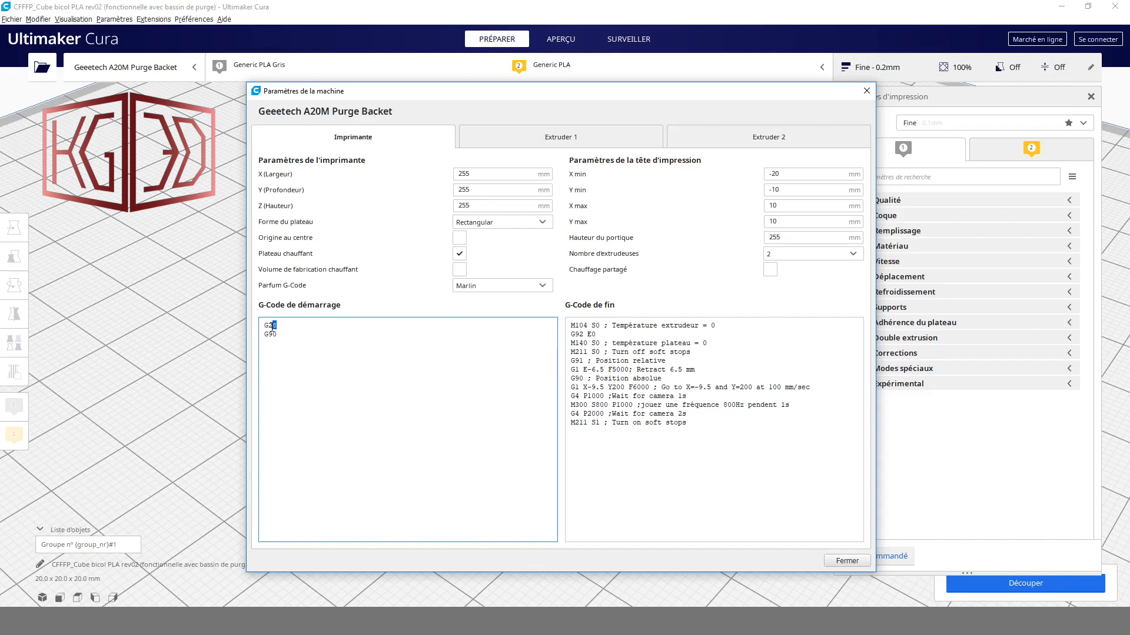
double_click(273, 326)
left_click(281, 326)
left_click_drag(289, 334, 264, 335)
left_click(585, 369)
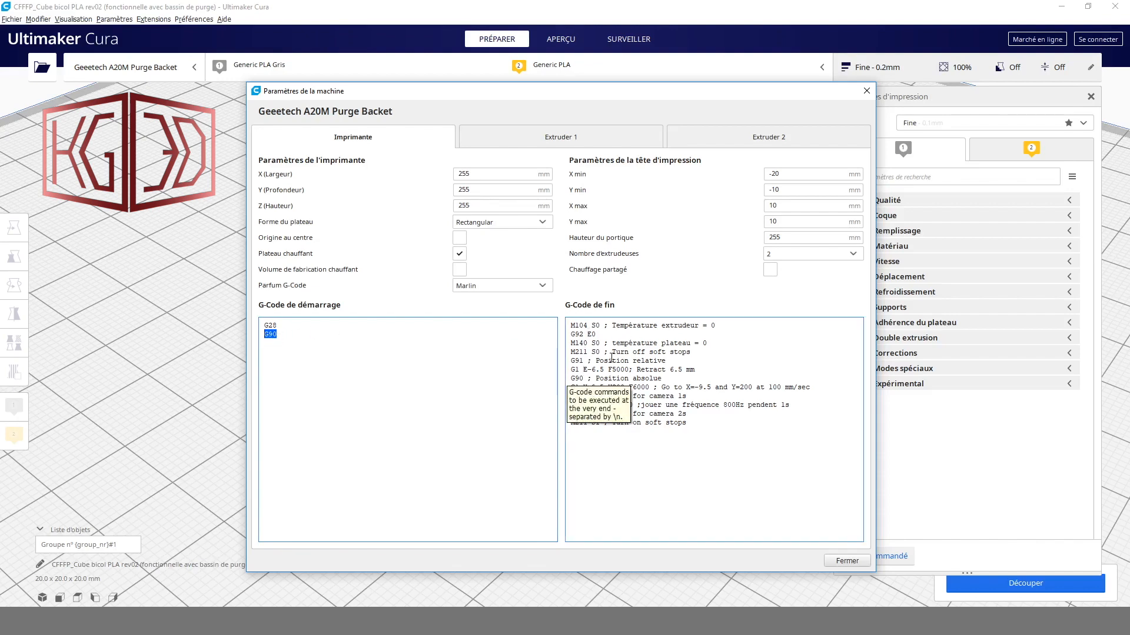
left_click(694, 353)
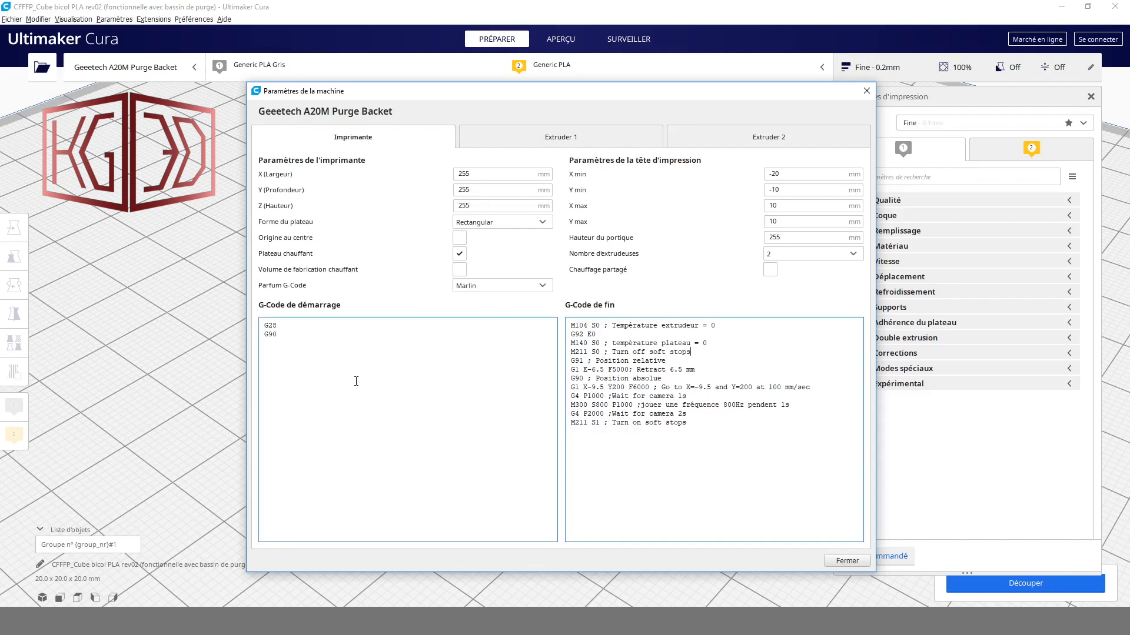
left_click_drag(285, 325, 269, 325)
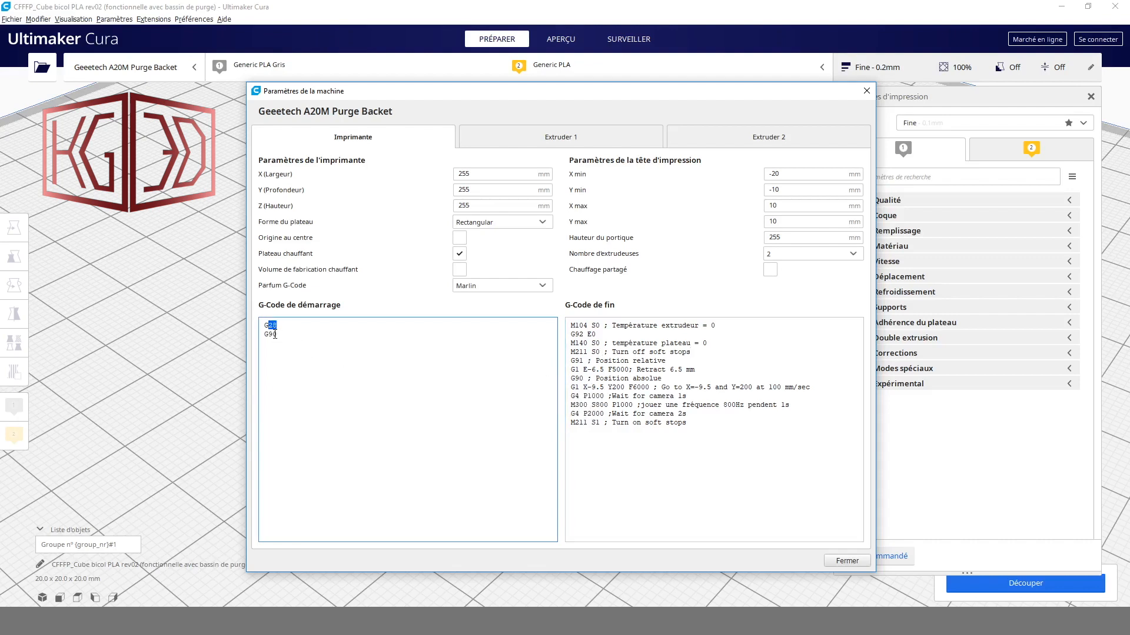
left_click(275, 335)
Examine the first lines of the end G-code, covering the temperature, extruder reset and soft-stop commands
left_click_drag(713, 424, 671, 328)
left_click(609, 334)
left_click(642, 336)
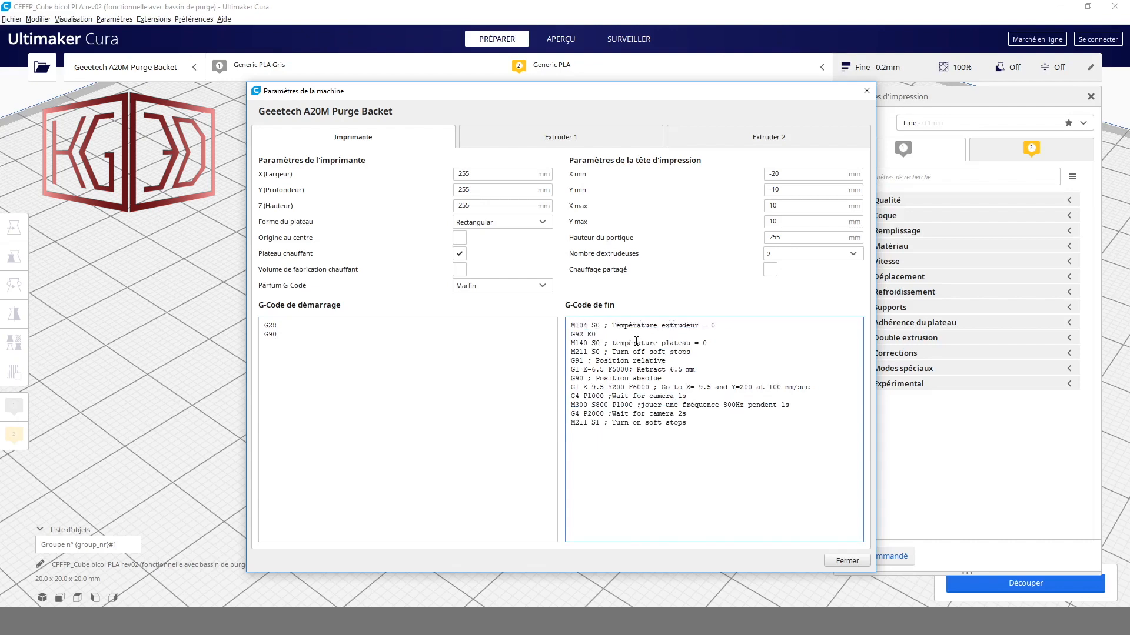
double_click(590, 334)
left_click(595, 336)
double_click(577, 334)
left_click(597, 334)
left_click_drag(598, 334, 570, 333)
left_click_drag(571, 343, 683, 343)
left_click(625, 342)
left_click(683, 343)
left_click_drag(570, 349, 671, 350)
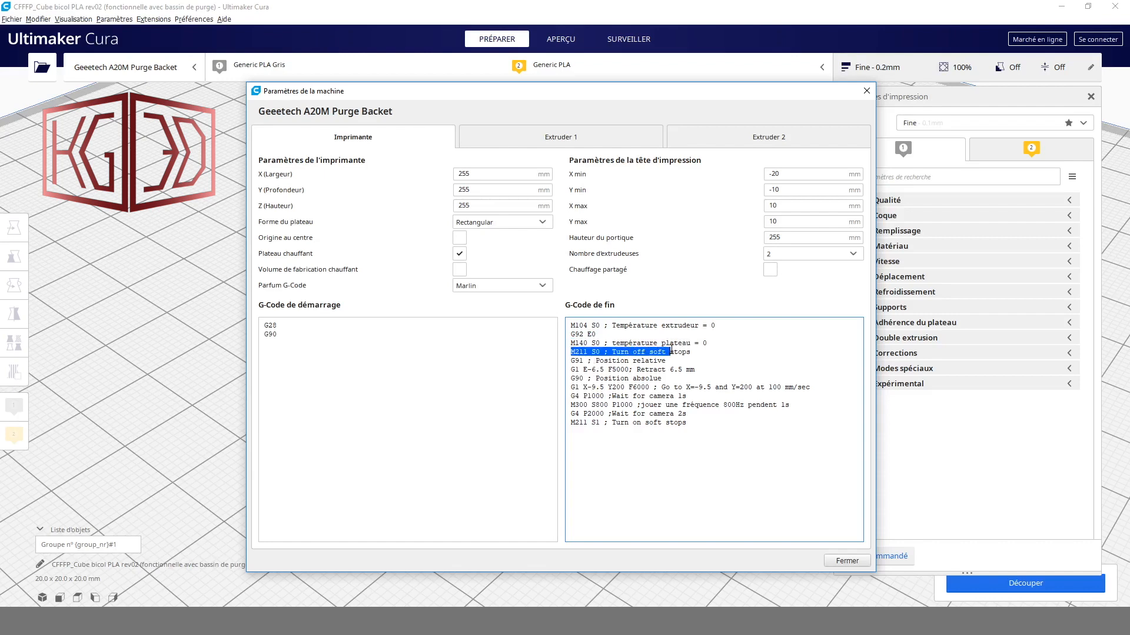
left_click(671, 350)
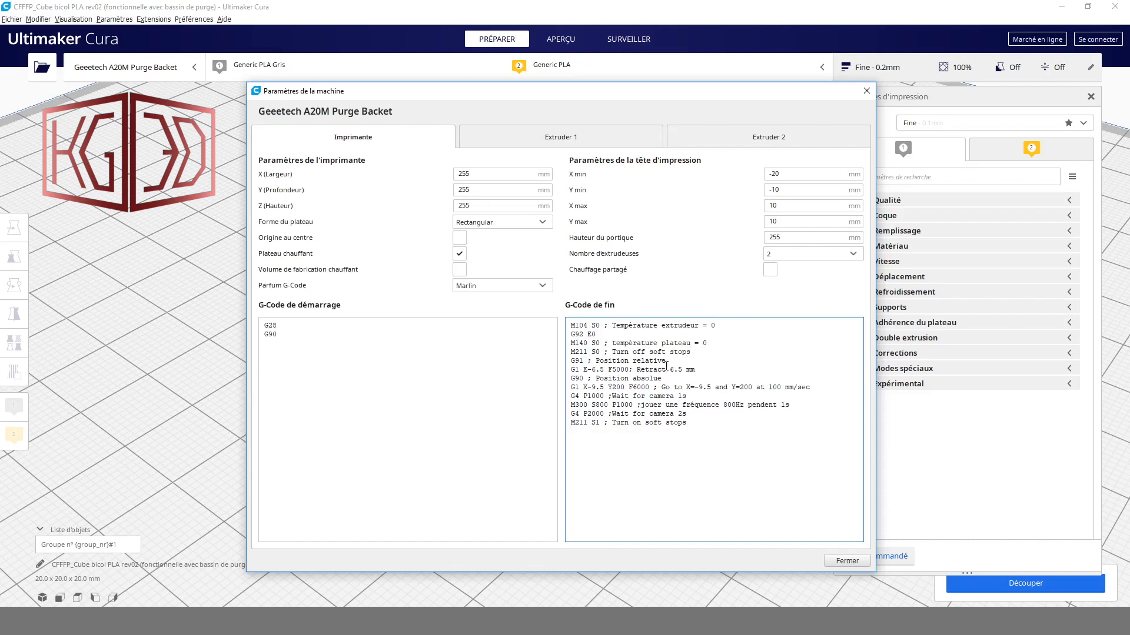
Examine the end G-code lines for relative positioning, filament retraction, absolute positioning and the parking move
left_click_drag(665, 363, 600, 364)
left_click(601, 369)
left_click_drag(607, 370, 593, 370)
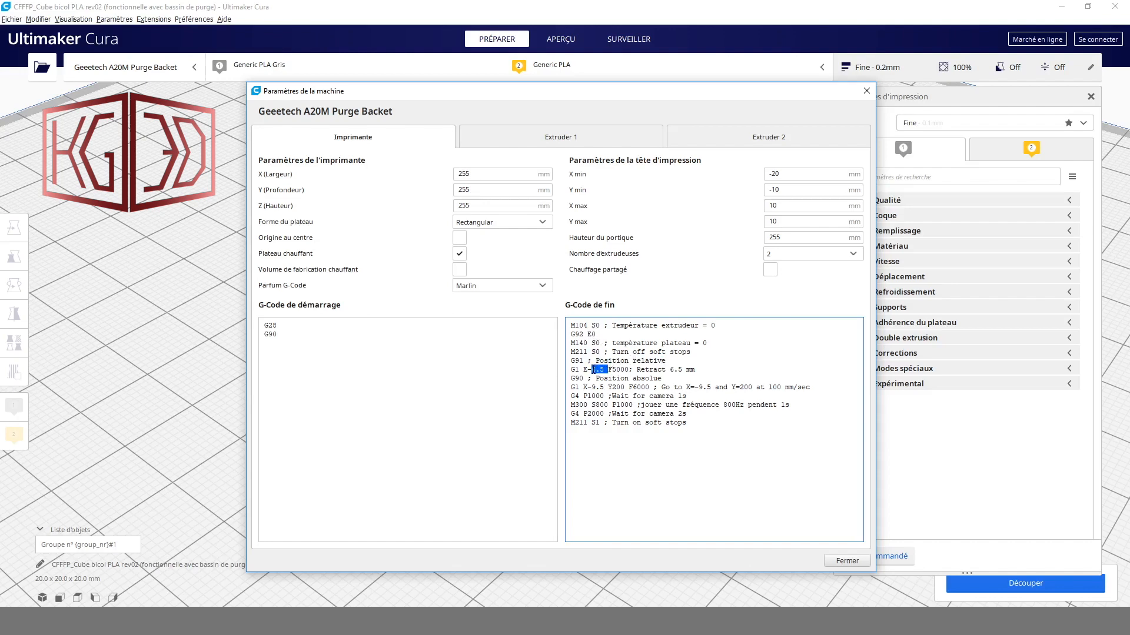
left_click(629, 362)
mouse_move(585, 370)
left_mouse_down()
mouse_move(695, 368)
mouse_move(669, 381)
mouse_move(597, 379)
left_mouse_up()
left_click(592, 390)
Examine the remaining end G-code lines for the camera waits, the M300 sound and turning the soft stops back on
left_click_drag(571, 396, 691, 414)
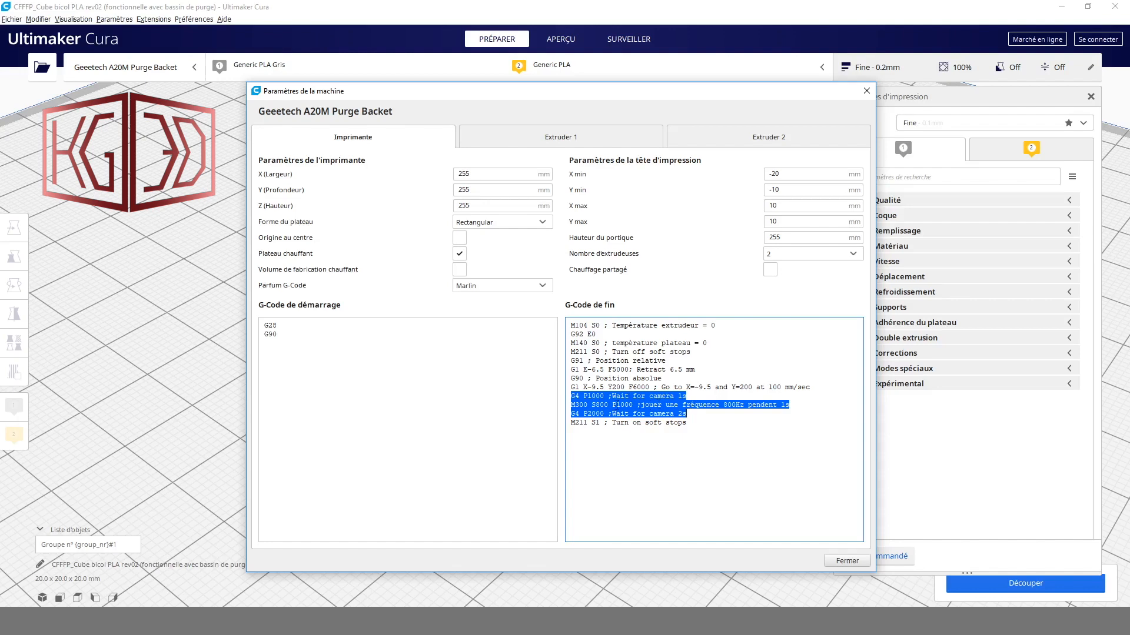
left_click(608, 406)
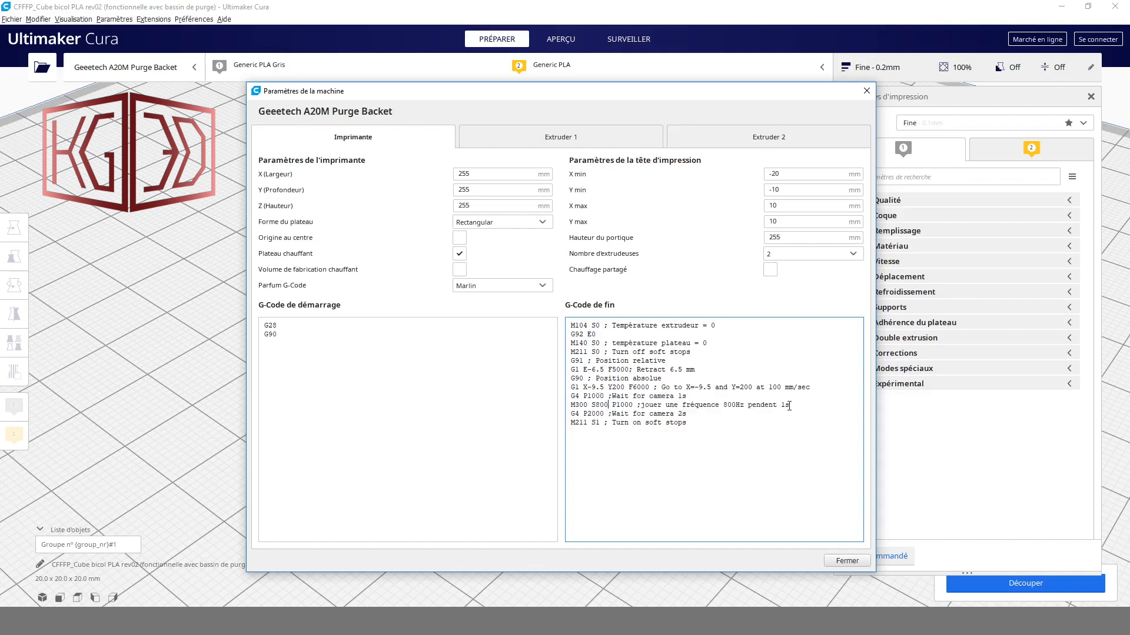
double_click(569, 406)
left_click(596, 405)
left_click_drag(612, 405, 686, 425)
left_click(571, 420)
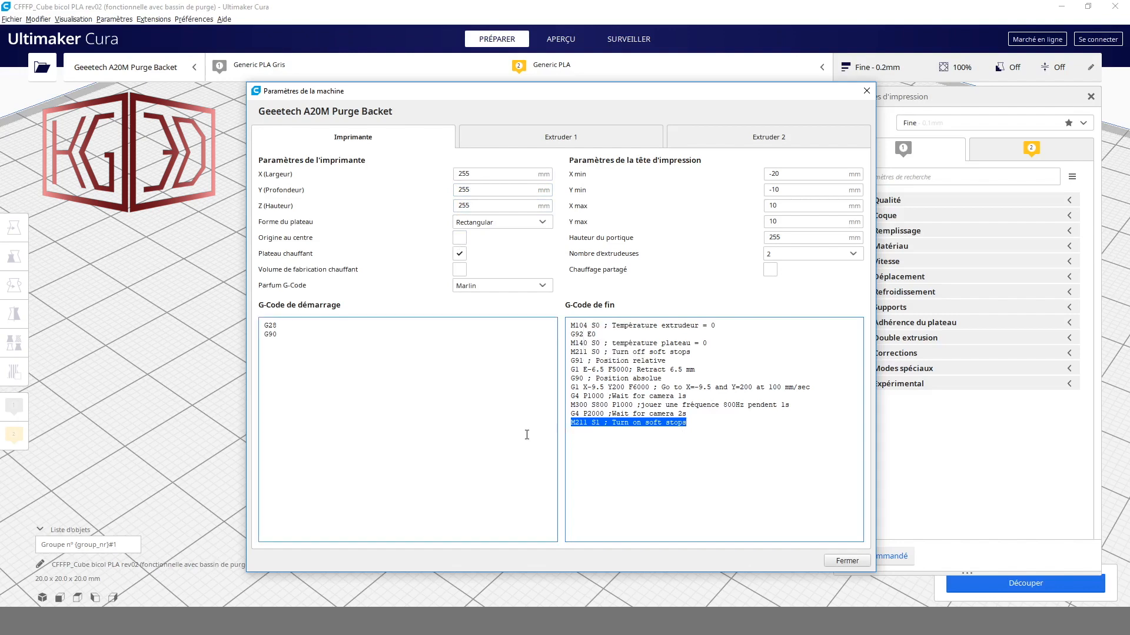
left_click(685, 424)
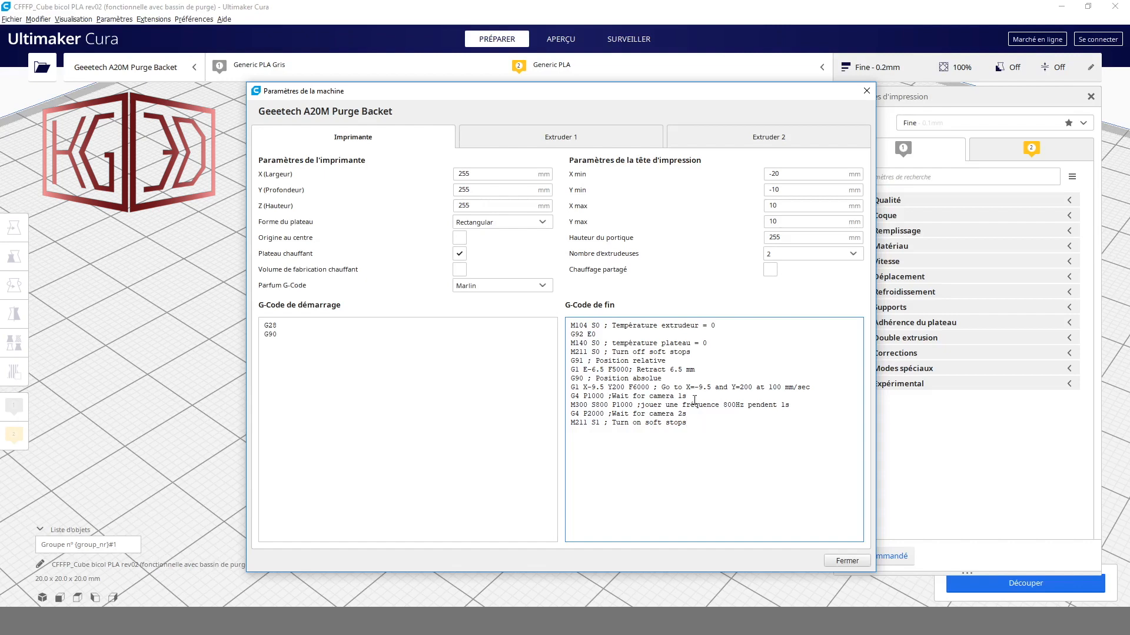
Show the Extruder 1 settings and review its nozzle size, material diameter, nozzle offsets and cooling fan number
left_click(575, 138)
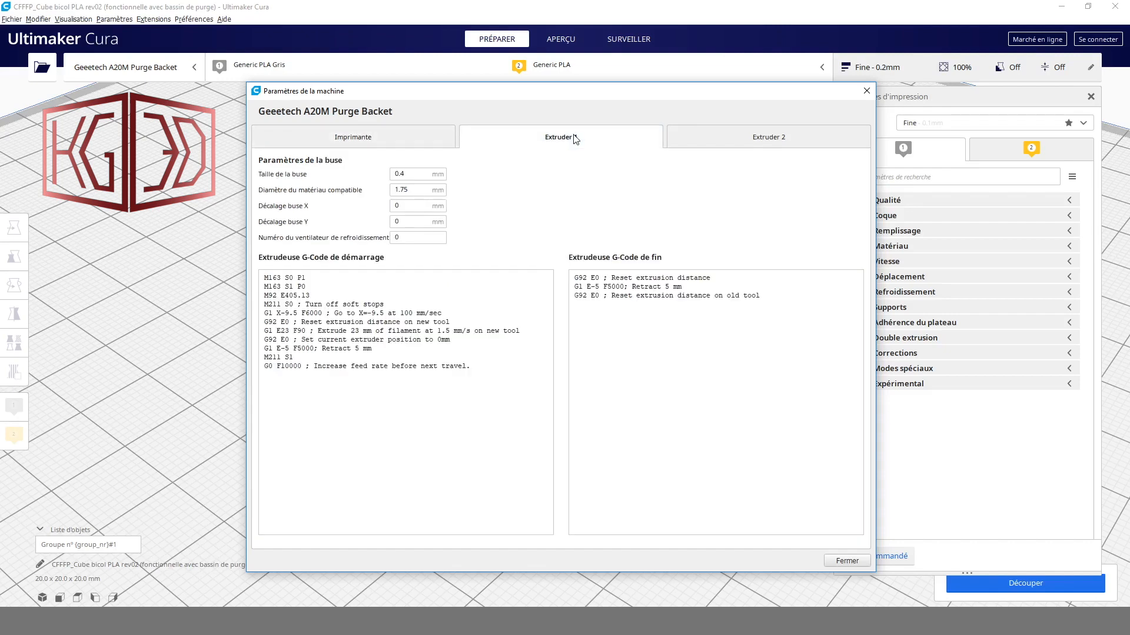
left_click_drag(413, 174, 387, 173)
left_click(408, 175)
left_click_drag(412, 190, 390, 190)
left_click(417, 189)
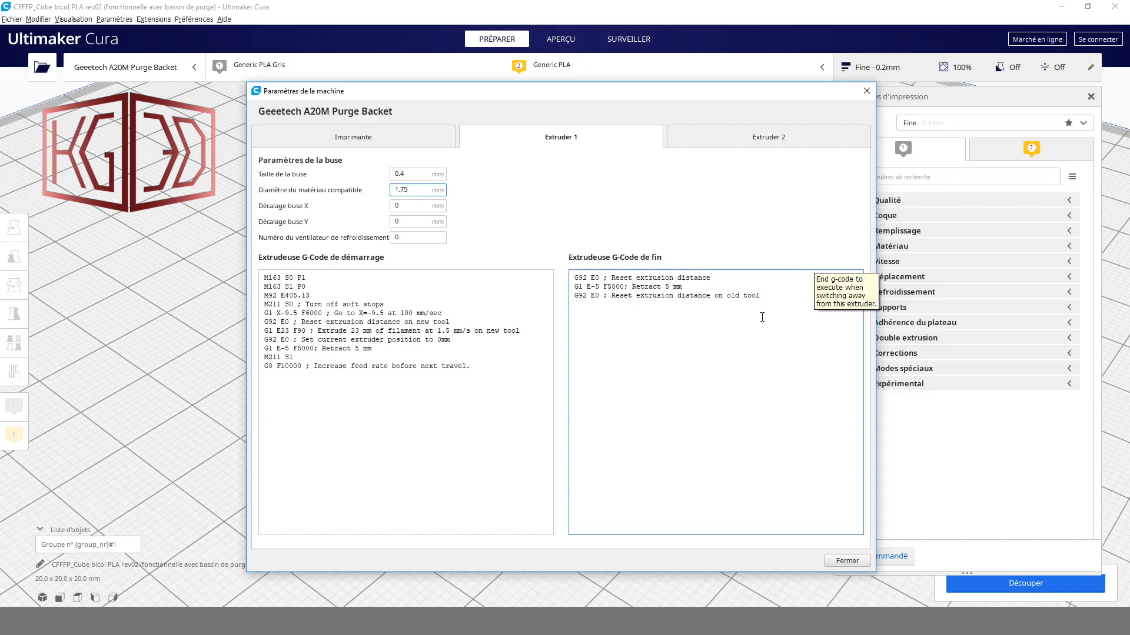
left_click(402, 207)
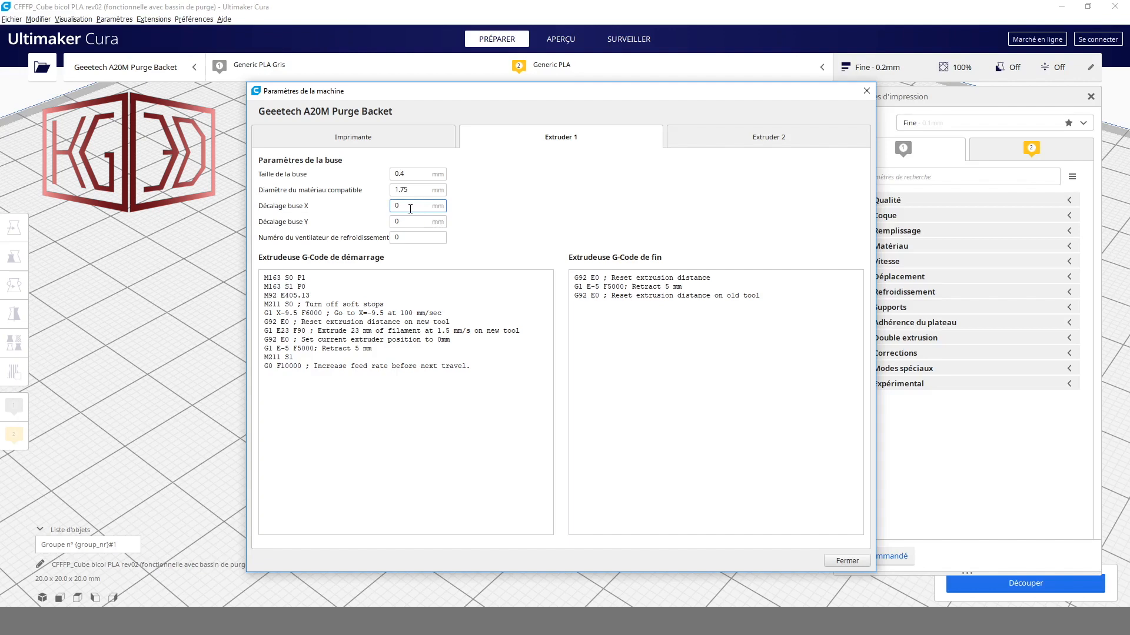
left_click(412, 240)
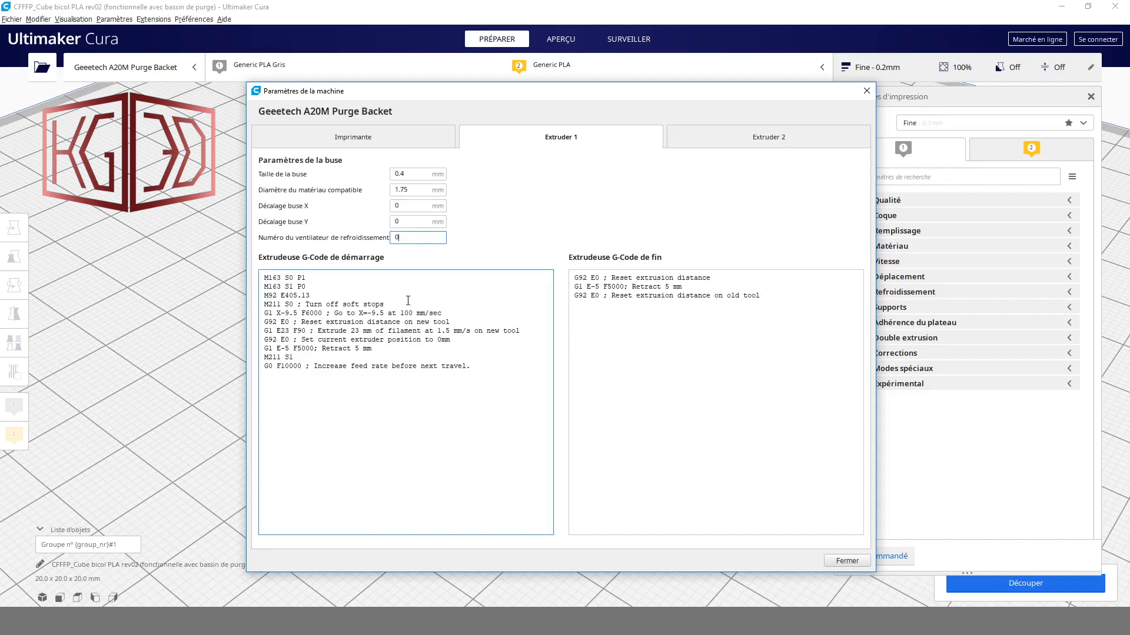
Examine Extruder 1's start G-code, especially the M163 mixing commands at its beginning
left_click(469, 366)
type(".")
left_click_drag(436, 322, 331, 313)
left_click(486, 361)
left_click_drag(306, 286, 265, 274)
left_click(262, 280)
left_click(268, 278)
left_click_drag(308, 289, 268, 278)
left_click(280, 278)
mouse_move(281, 278)
left_mouse_down()
mouse_move(266, 276)
mouse_move(307, 278)
mouse_move(265, 287)
mouse_move(309, 287)
mouse_move(264, 277)
left_mouse_up()
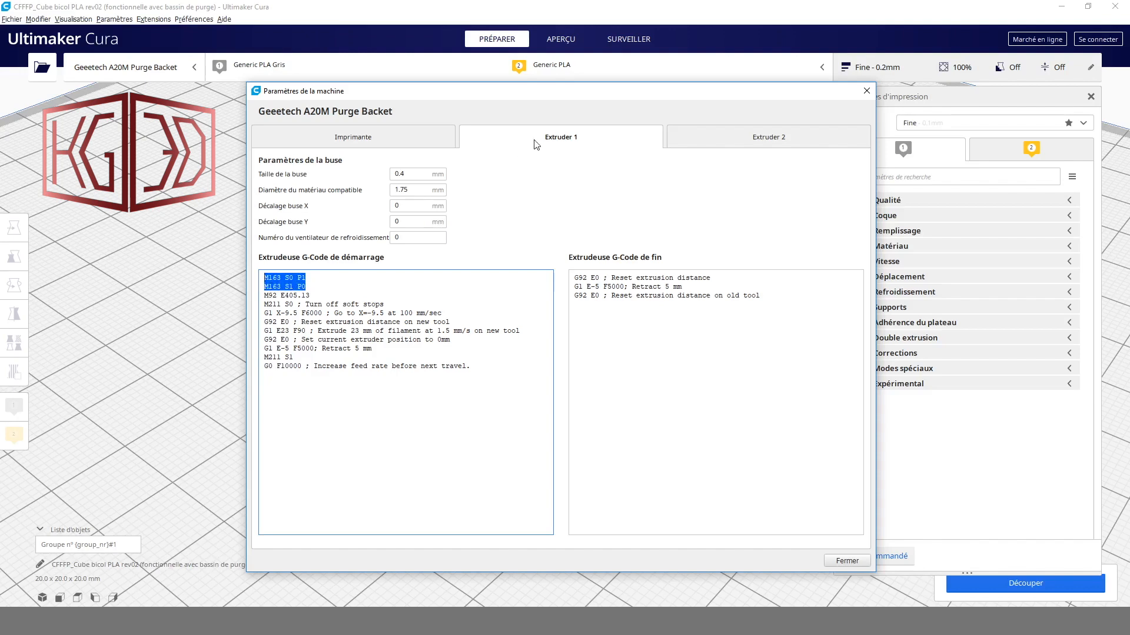
left_click(312, 278)
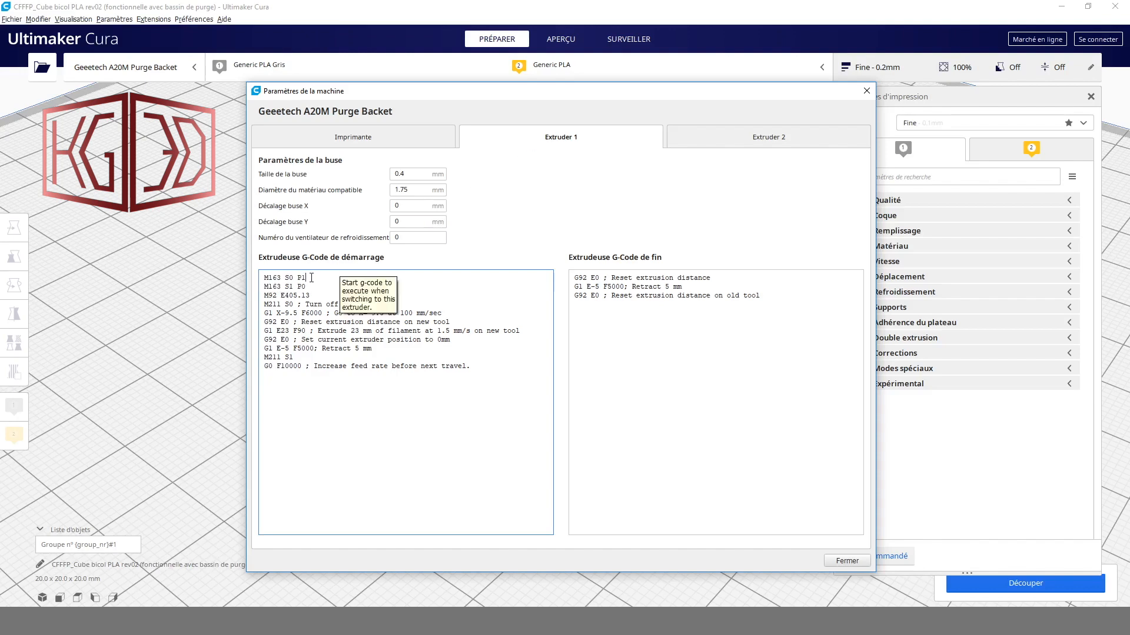
Compare the opening M163 commands of Extruder 2 and Extruder 1, and examine the M92 line in Extruder 1's start G-code
left_click(751, 136)
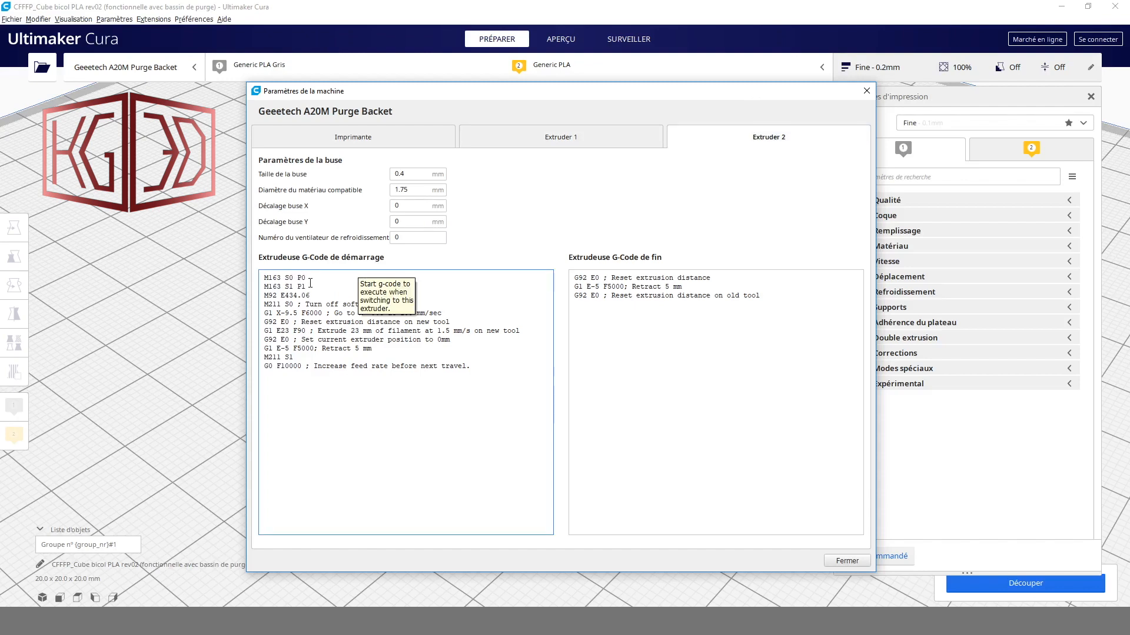
left_click(557, 135)
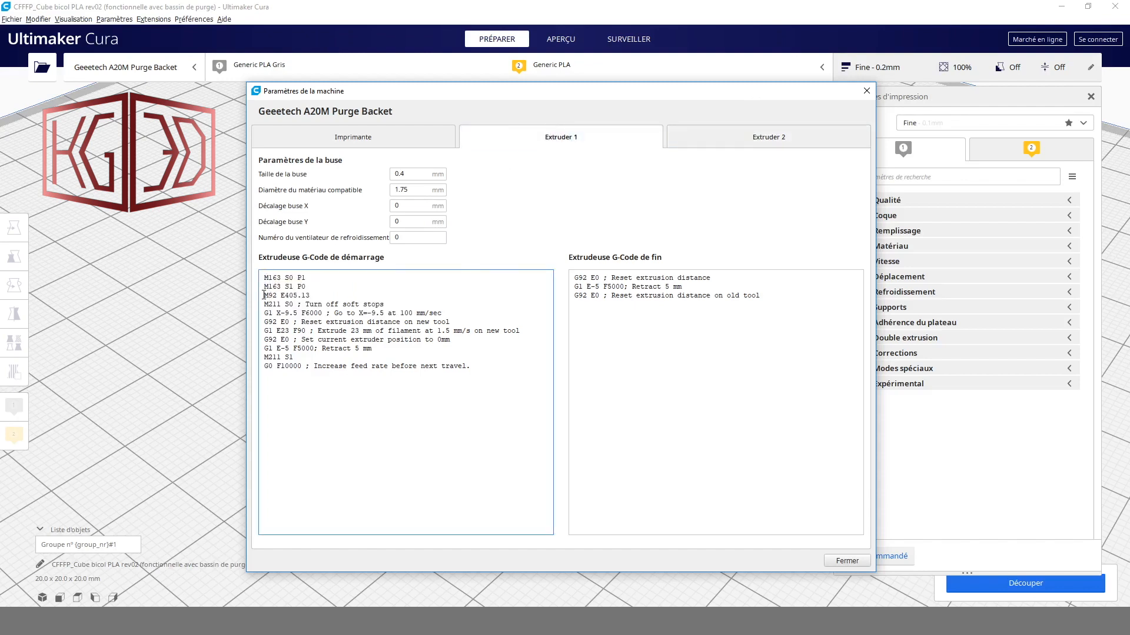
mouse_move(264, 295)
left_mouse_down()
mouse_move(311, 298)
mouse_move(263, 296)
left_mouse_up()
left_click(286, 299)
left_click(285, 296)
left_click_drag(312, 296, 264, 295)
mouse_move(265, 296)
left_mouse_down()
mouse_move(311, 296)
mouse_move(285, 296)
left_mouse_up()
left_click(310, 296)
left_click(311, 296)
Examine Extruder 1's start G-code lines for turning off the soft stops, the X-9.5 move and the extrusion distance reset
left_click_drag(310, 295, 386, 305)
left_click(283, 297)
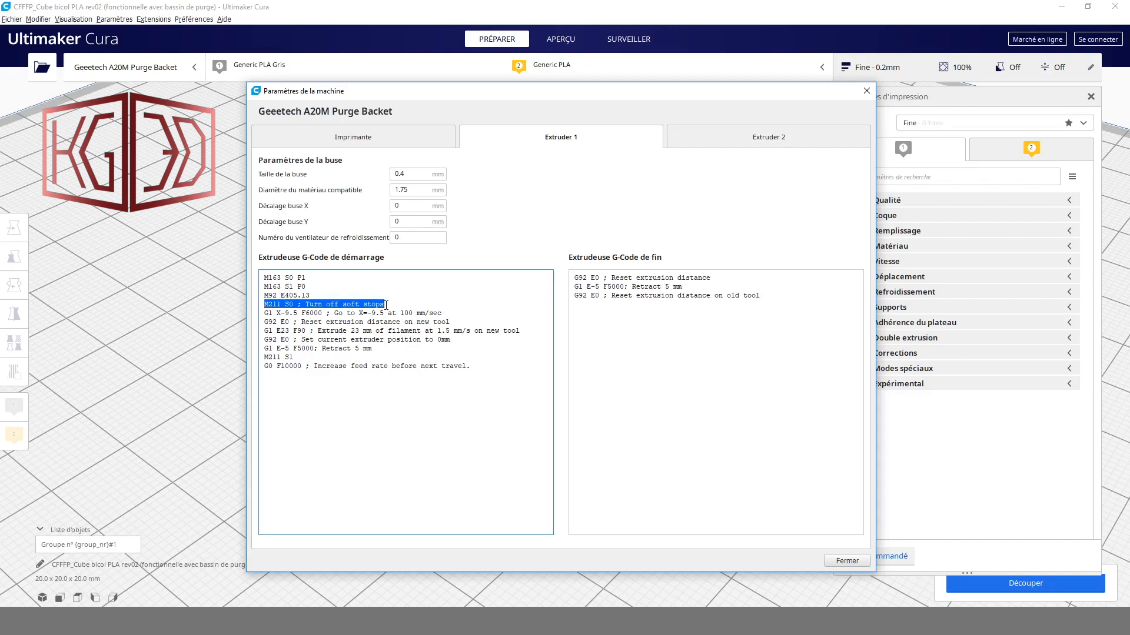
left_click_drag(264, 313, 297, 311)
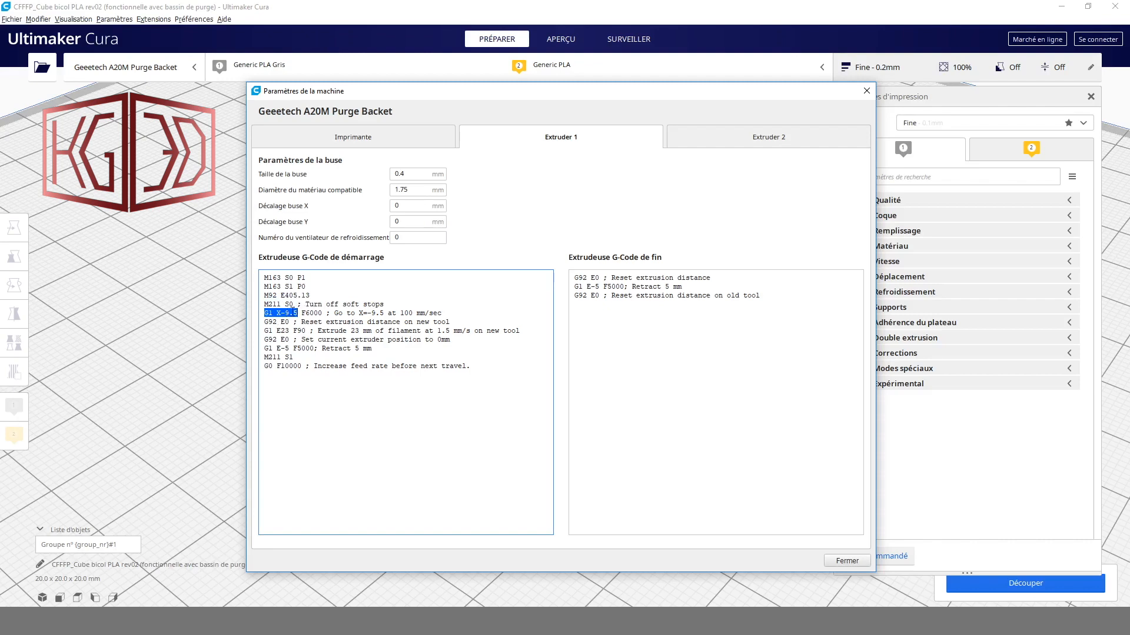
left_click(315, 313)
mouse_move(270, 324)
left_mouse_down()
mouse_move(322, 320)
mouse_move(265, 323)
left_mouse_up()
left_click(323, 321)
left_click(289, 323)
Examine the G1 E23 F90 filament extrusion line and the G92 E0 line following it in Extruder 1's start G-code
left_click_drag(269, 331, 290, 332)
left_click(293, 331)
double_click(283, 331)
left_click(287, 331)
left_click_drag(269, 339, 314, 340)
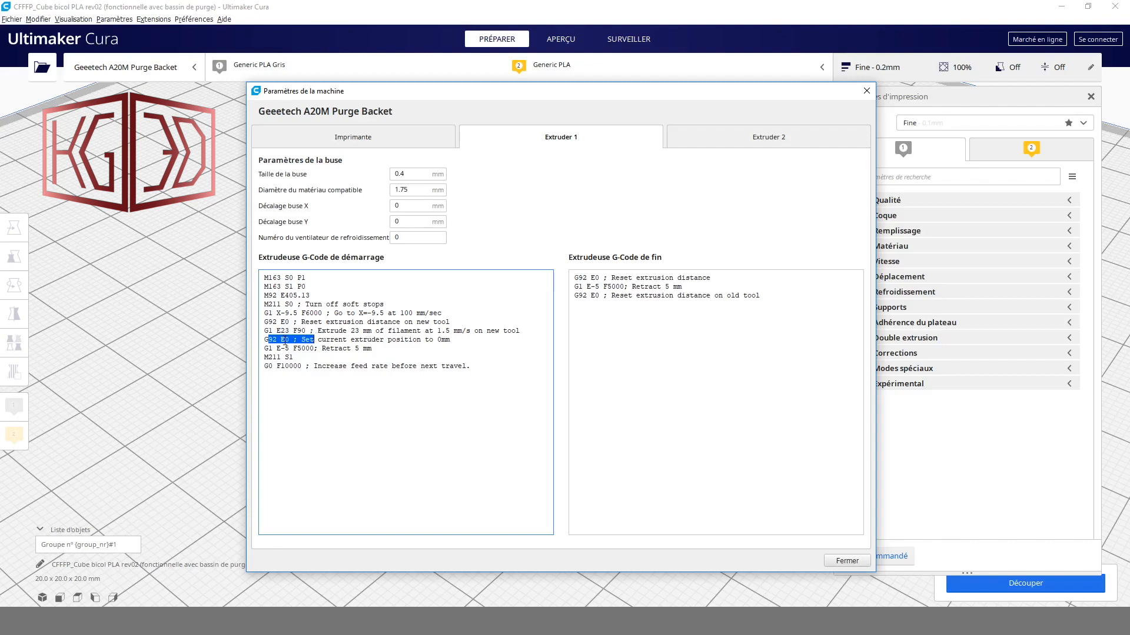
left_click(285, 340)
Examine the last lines of Extruder 1's start G-code: the retraction, M211 S1 and the G0 F10000 feed rate
left_click_drag(265, 350, 374, 349)
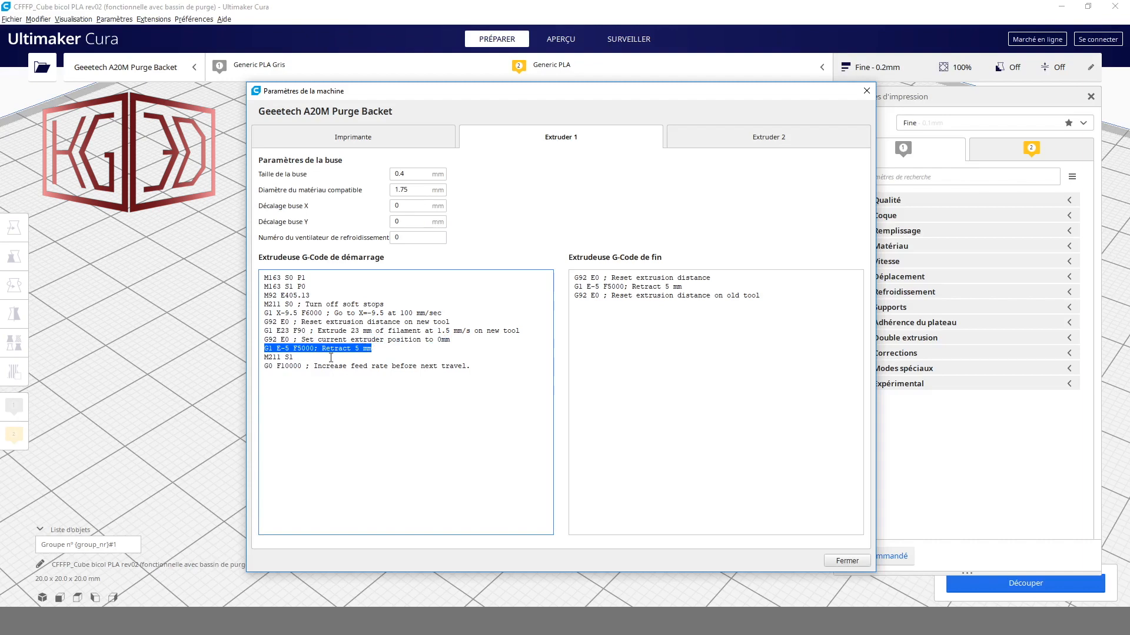
left_click_drag(331, 357, 262, 356)
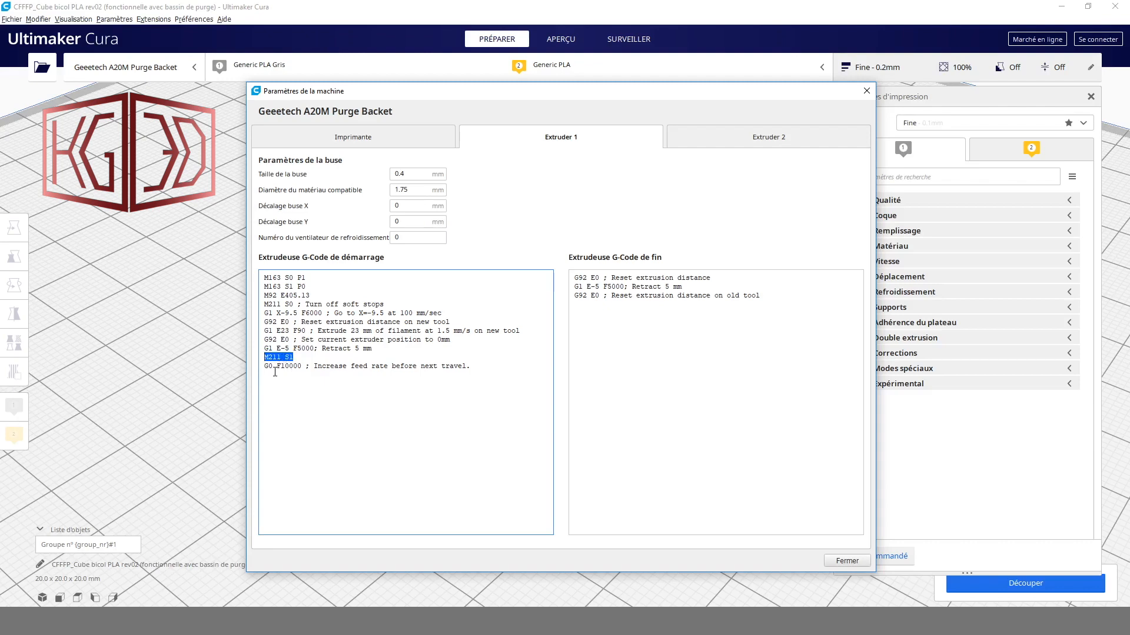
left_click_drag(266, 366, 356, 368)
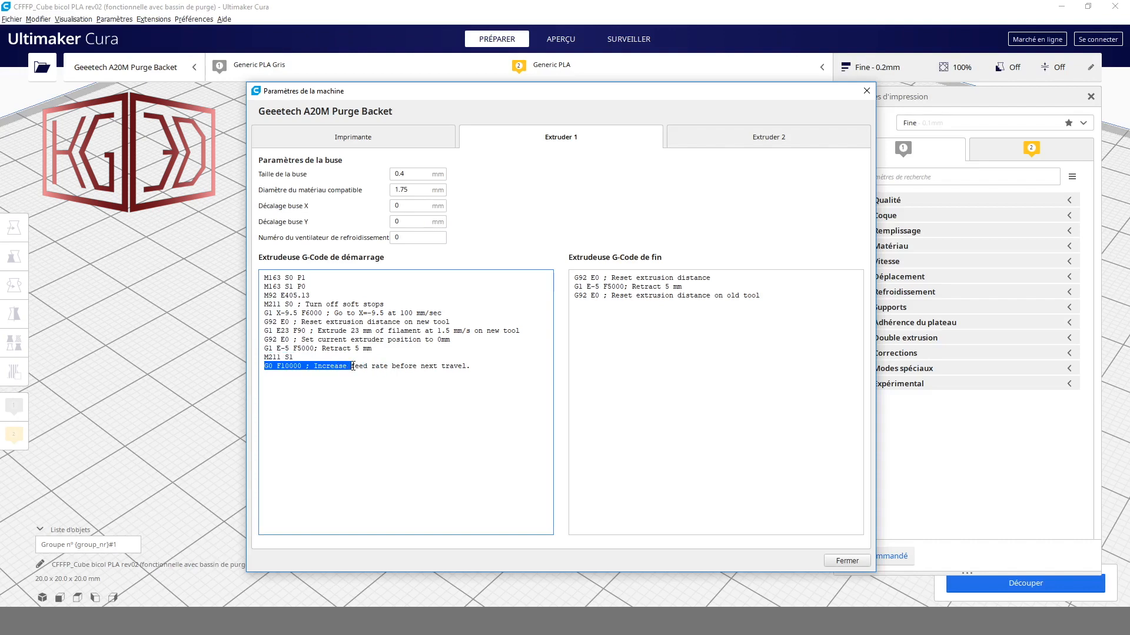
left_click(331, 366)
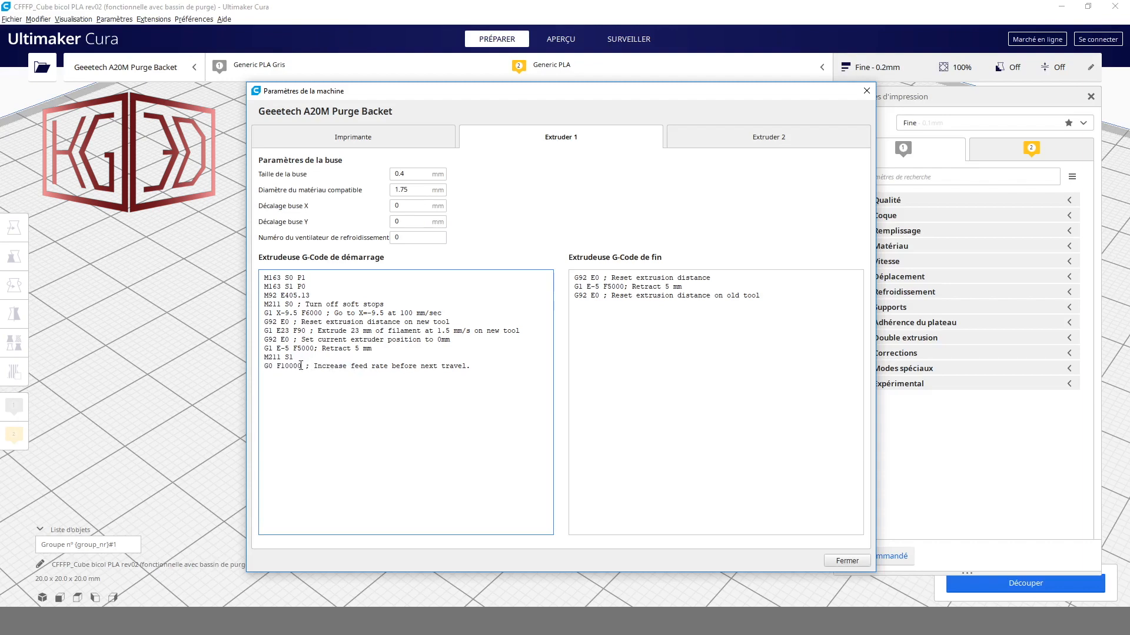
left_click_drag(302, 366, 279, 364)
left_click_drag(470, 369, 266, 367)
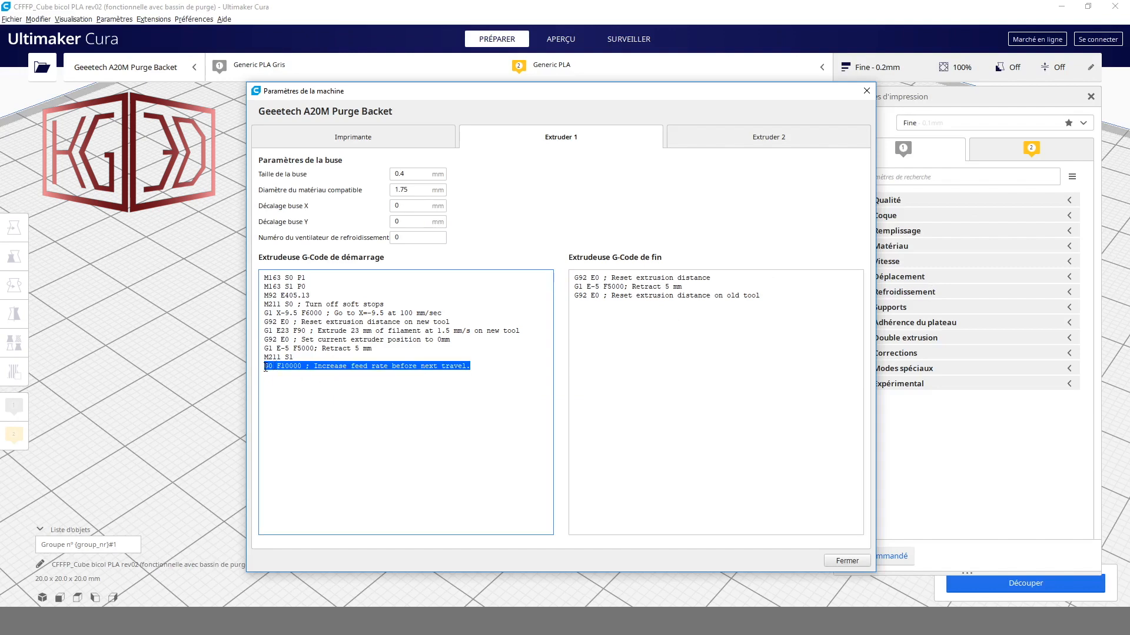
left_click(325, 356)
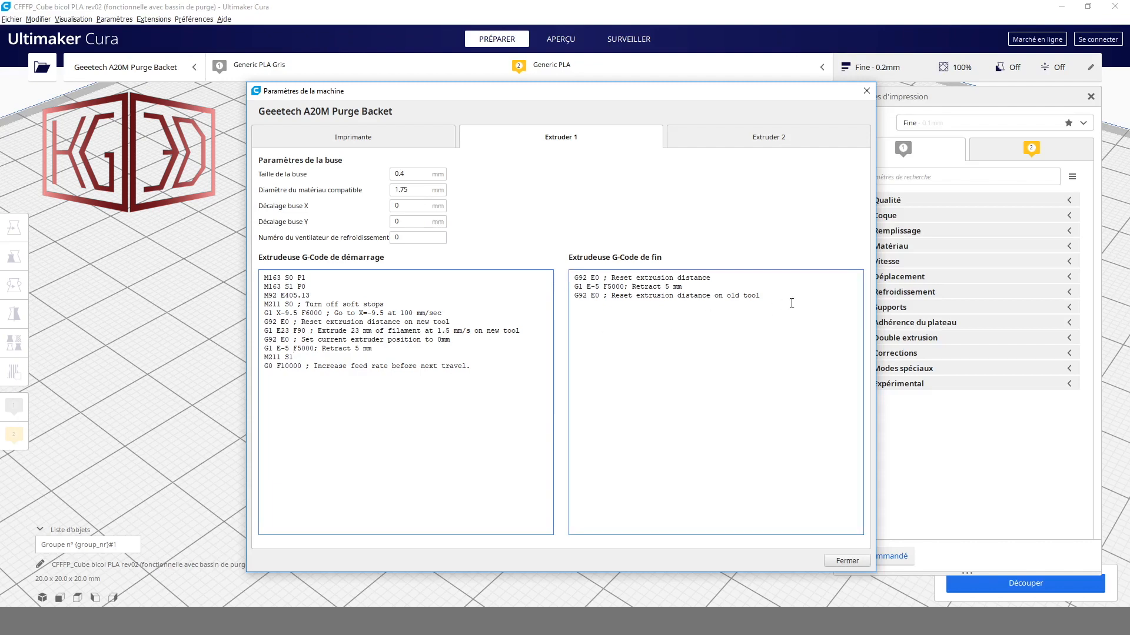
Examine the reset and retraction lines of Extruder 1's end G-code, and look over its start G-code as a whole
left_click_drag(787, 300, 576, 279)
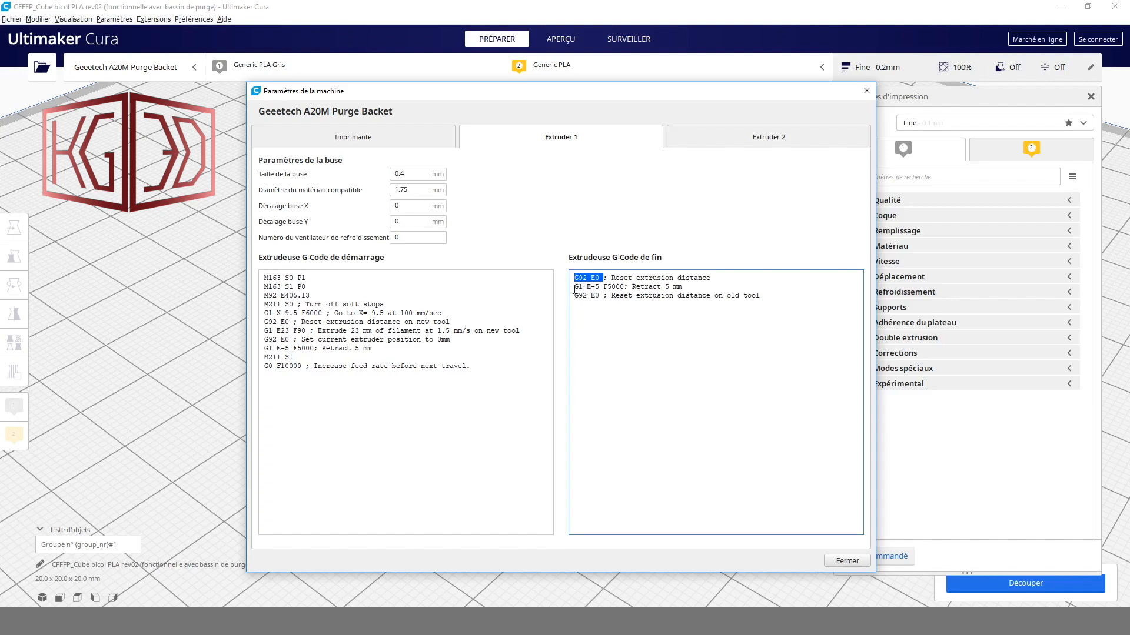
left_click_drag(574, 287, 692, 284)
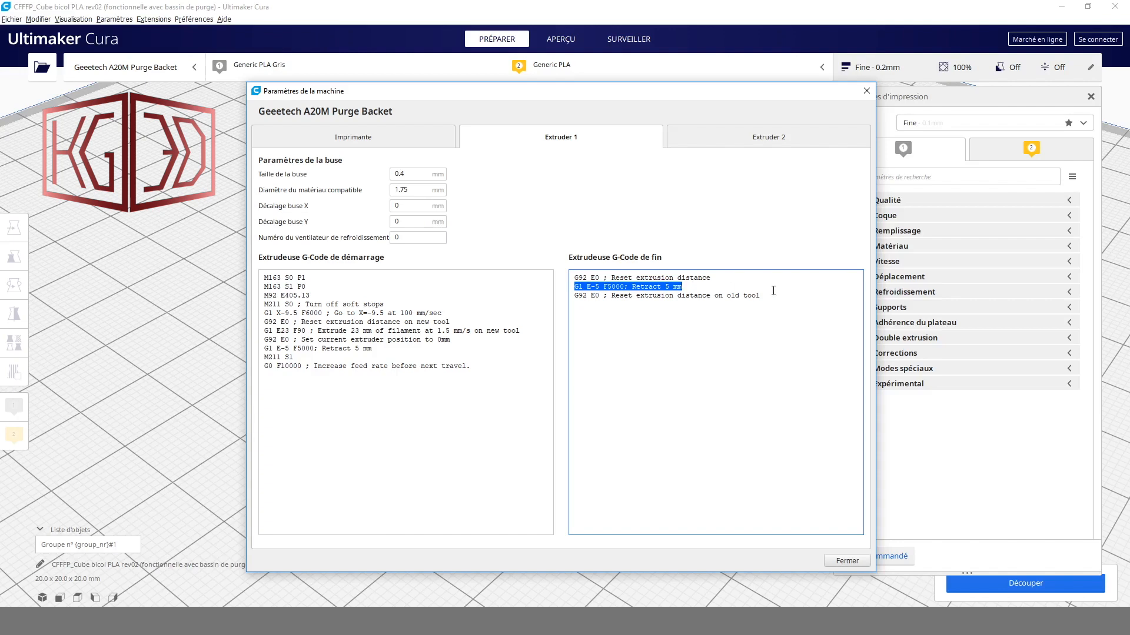
left_click_drag(770, 296, 555, 303)
left_click(611, 300)
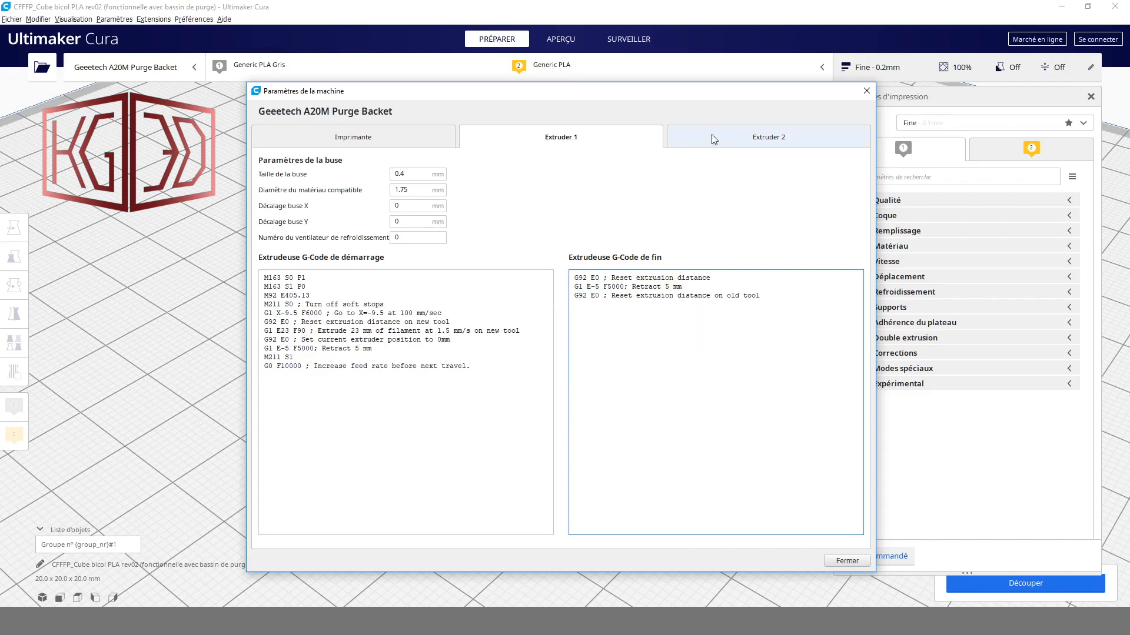
left_click_drag(475, 362, 268, 273)
left_click(360, 323)
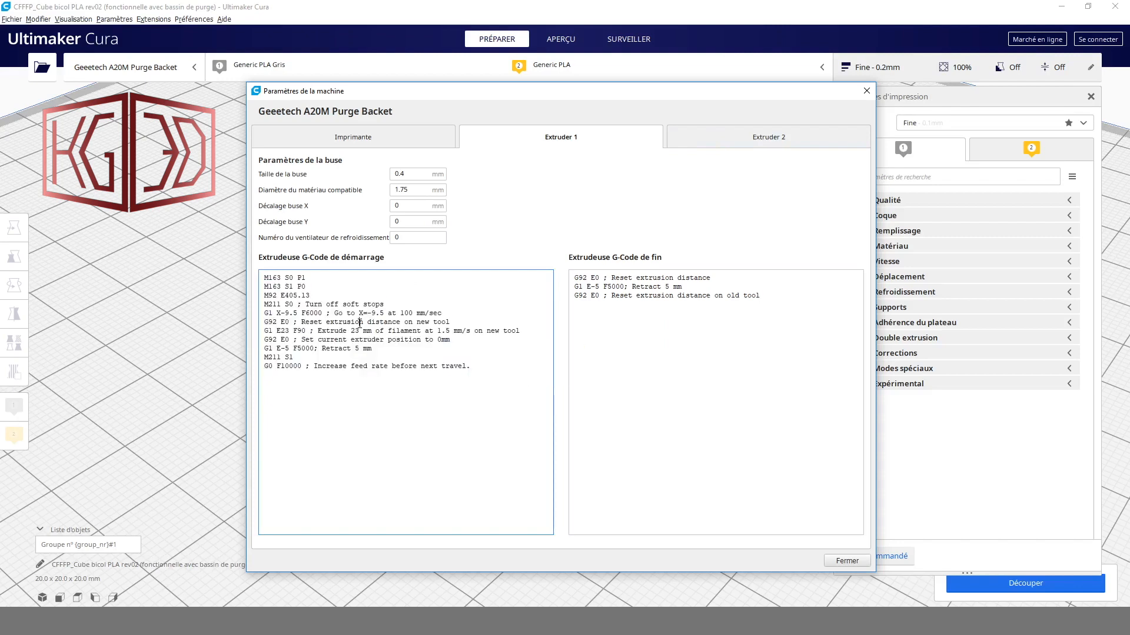
left_click_drag(762, 295, 575, 275)
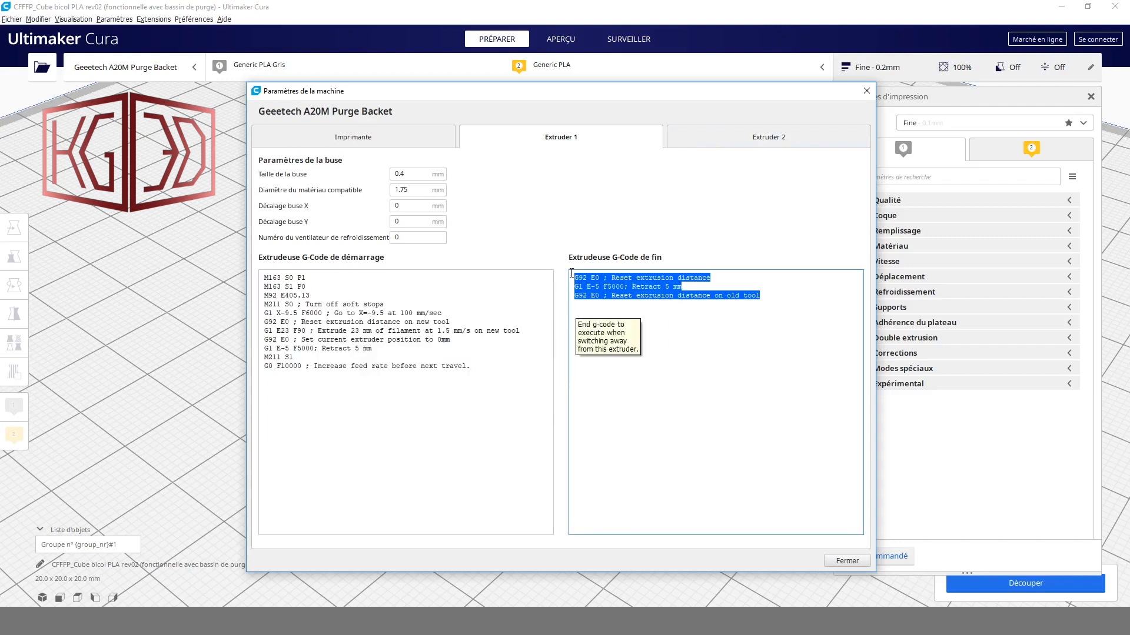
left_click(765, 177)
Show the Extruder 2 settings and examine the two M163 lines at the beginning of its start G-code
left_click(761, 134)
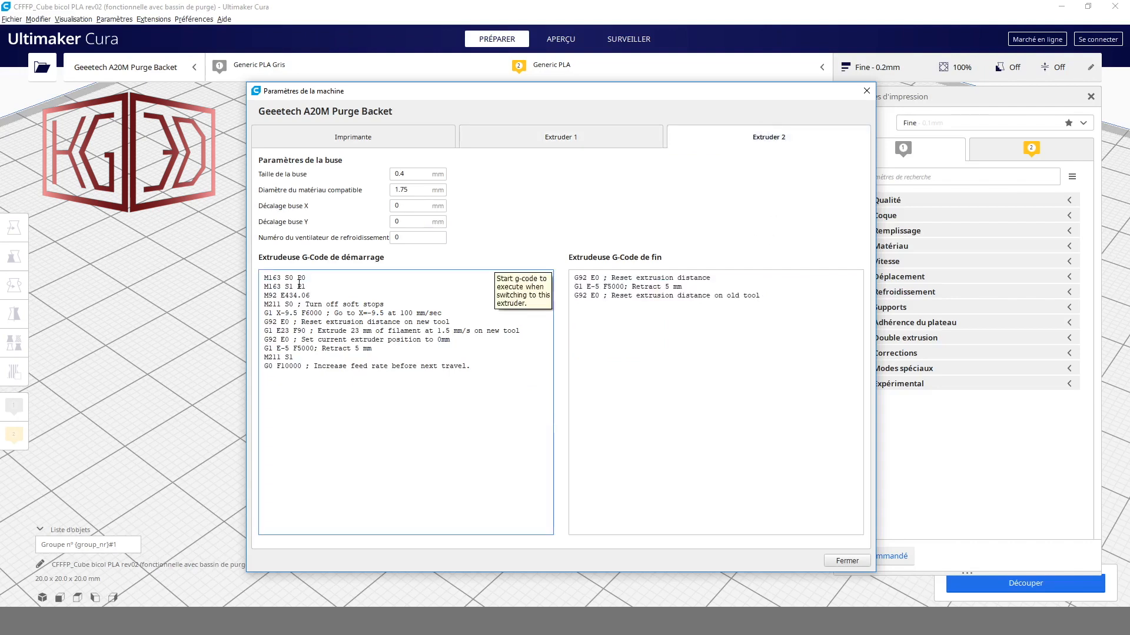
left_click_drag(306, 287, 263, 274)
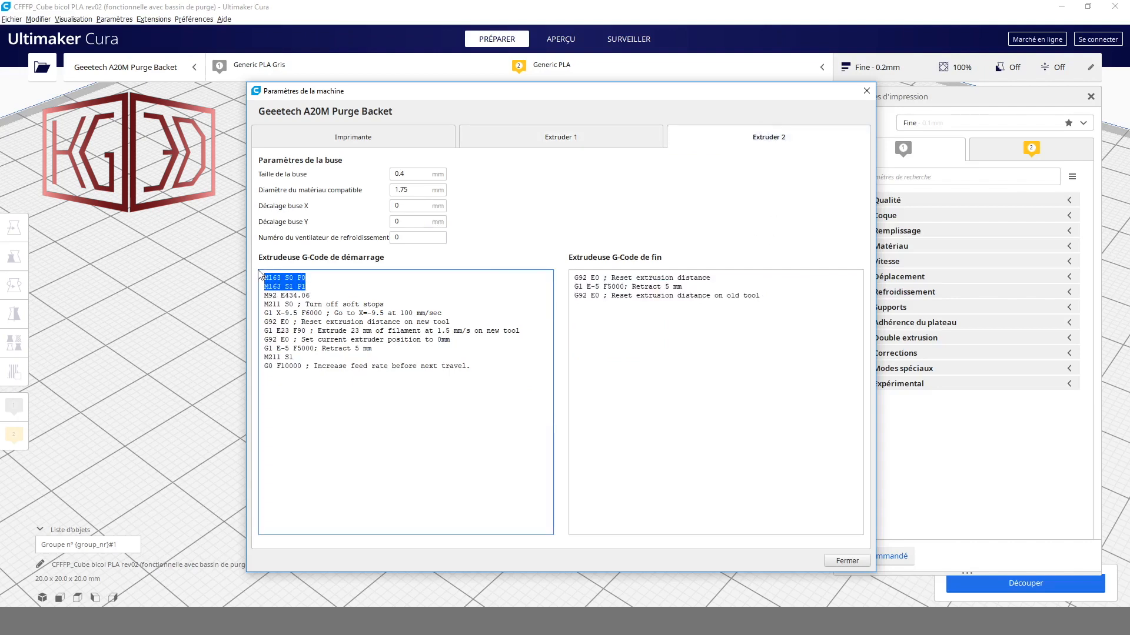
left_click(411, 304)
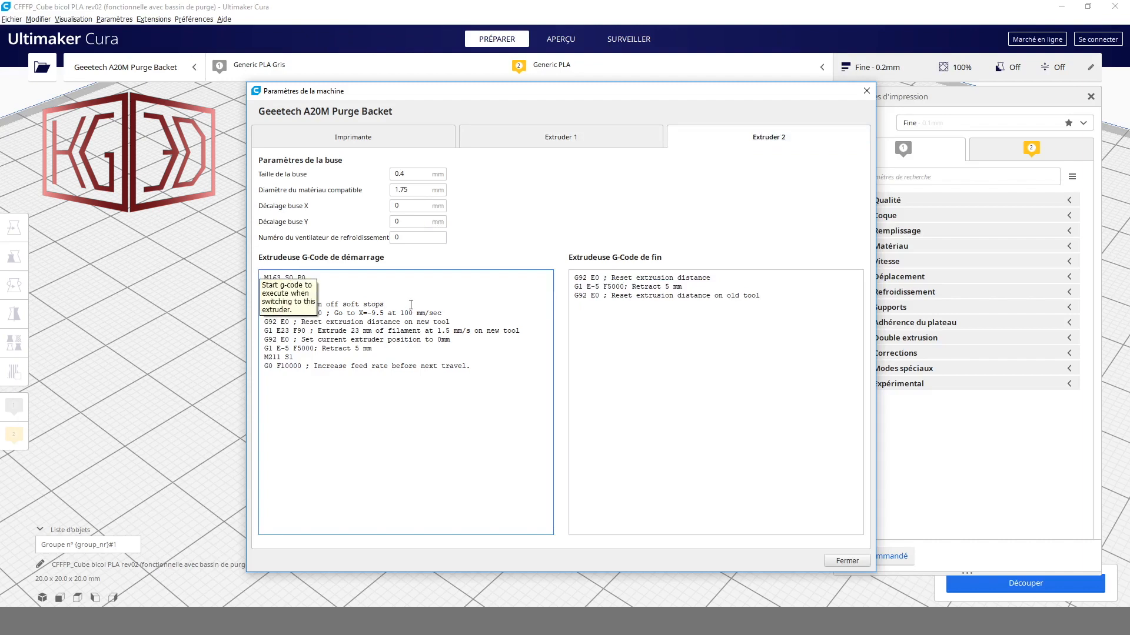
Return to the general printer settings, and close the machine settings and the preferences
left_click(451, 134)
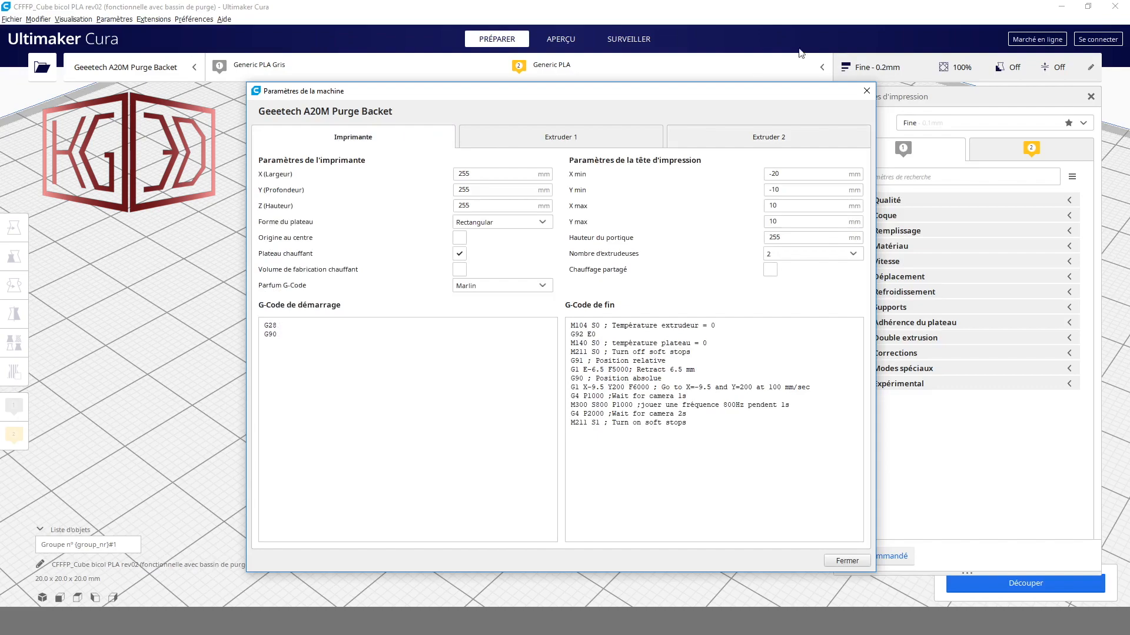
left_click(867, 90)
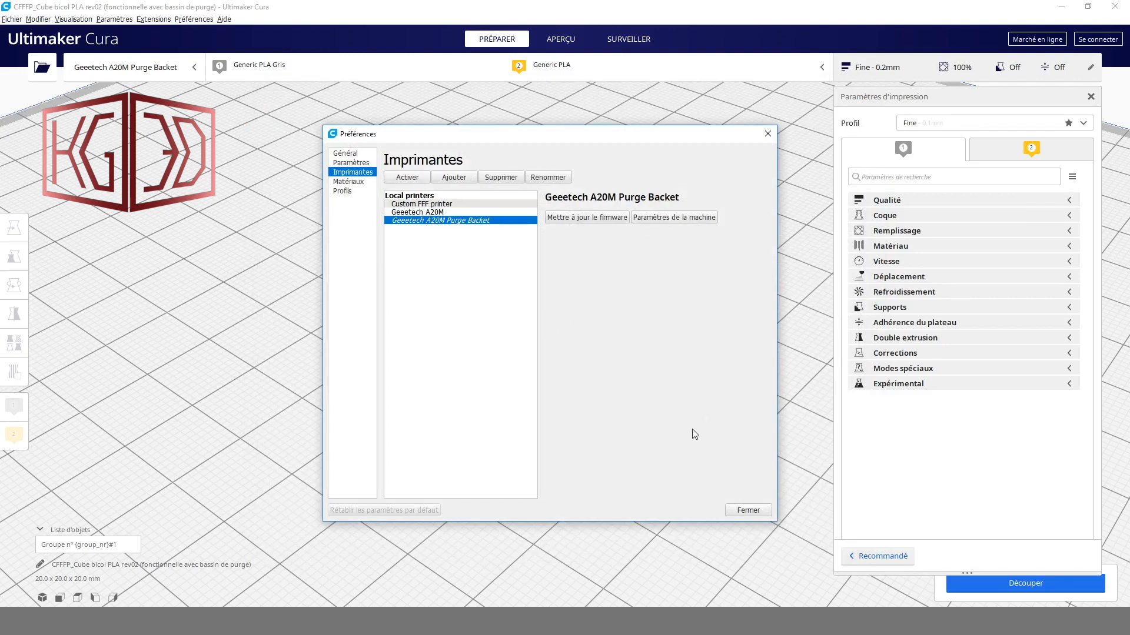
left_click(747, 509)
Inspect the two-color cube on the build plate from several angles
scroll(640, 389, "down", 5)
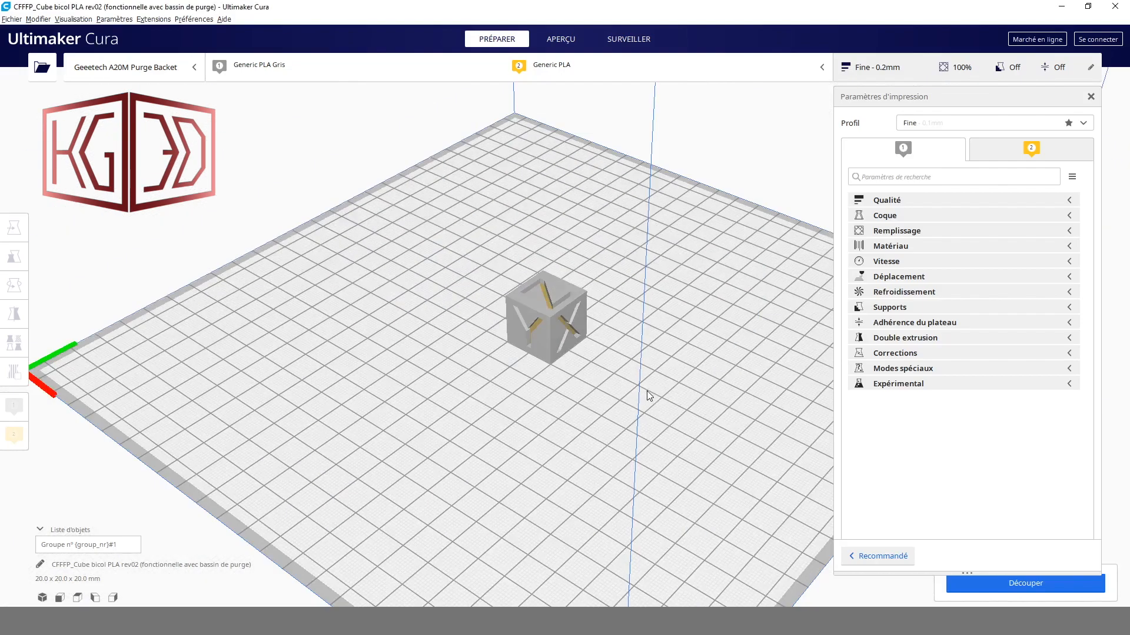
right_click_drag(632, 371, 554, 330)
scroll(554, 331, "up", 3)
right_click_drag(560, 390, 595, 406)
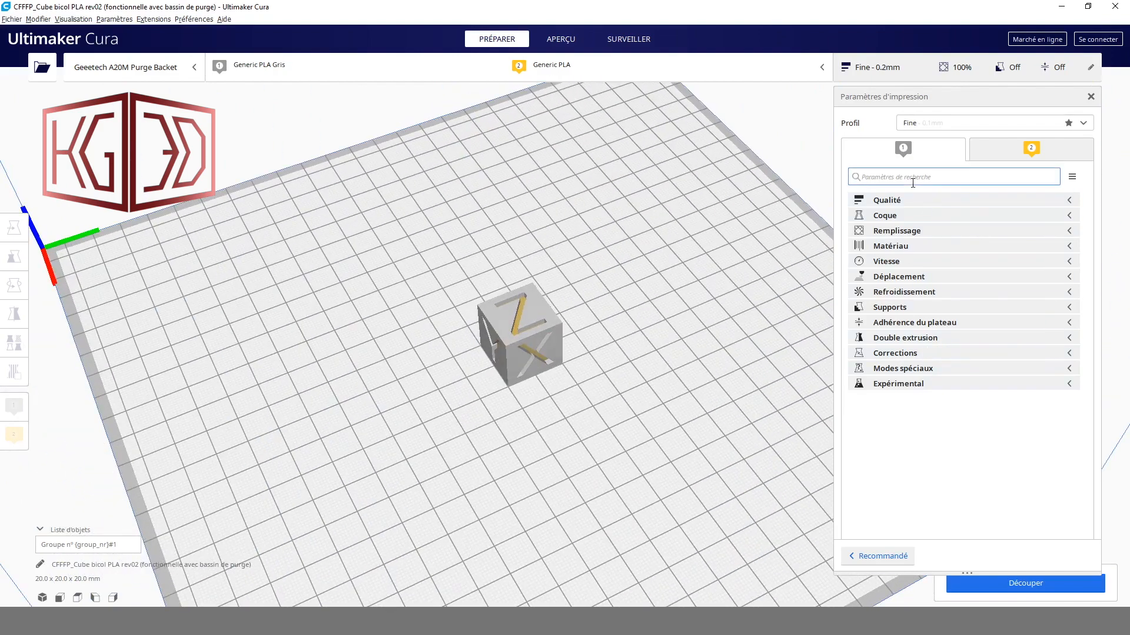
right_click_drag(598, 424, 546, 432)
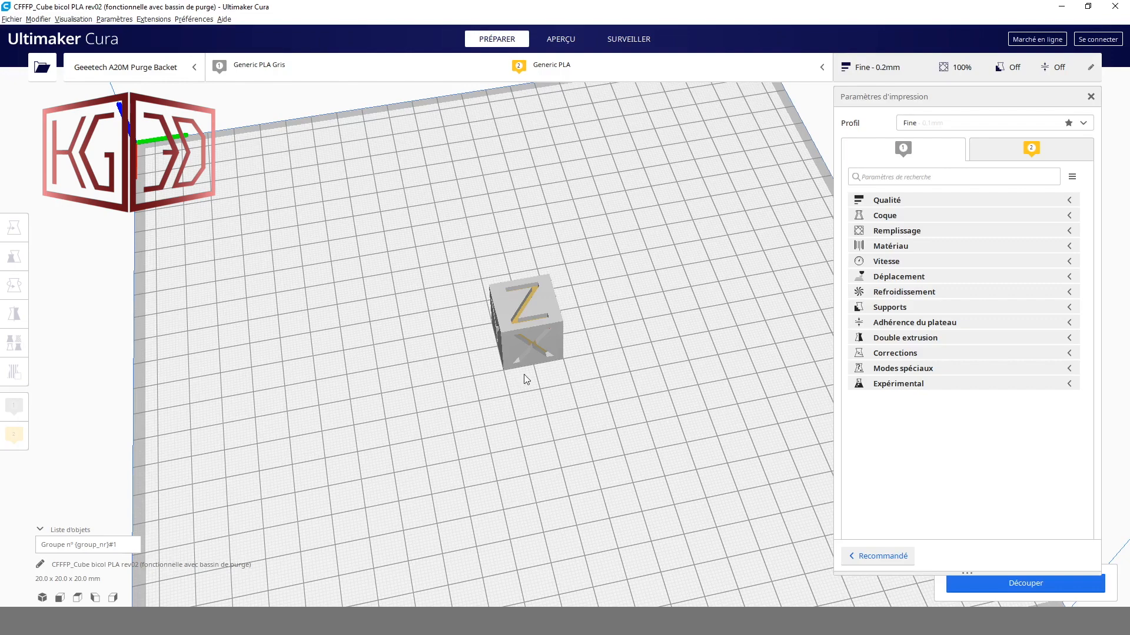
right_click_drag(526, 376, 615, 416)
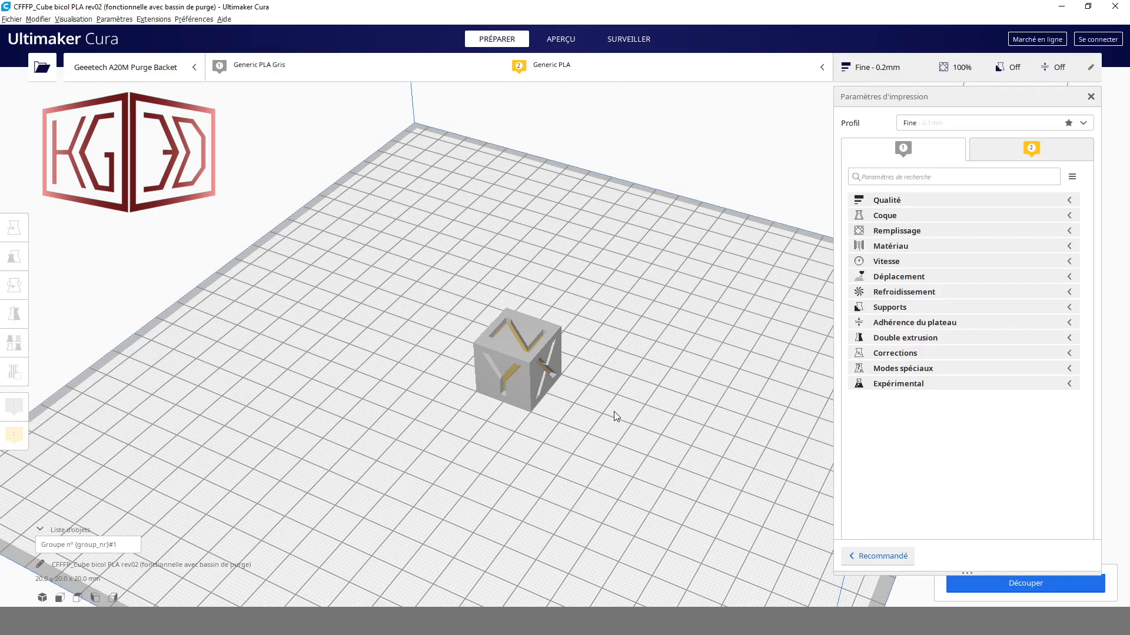
right_click_drag(643, 379, 587, 401)
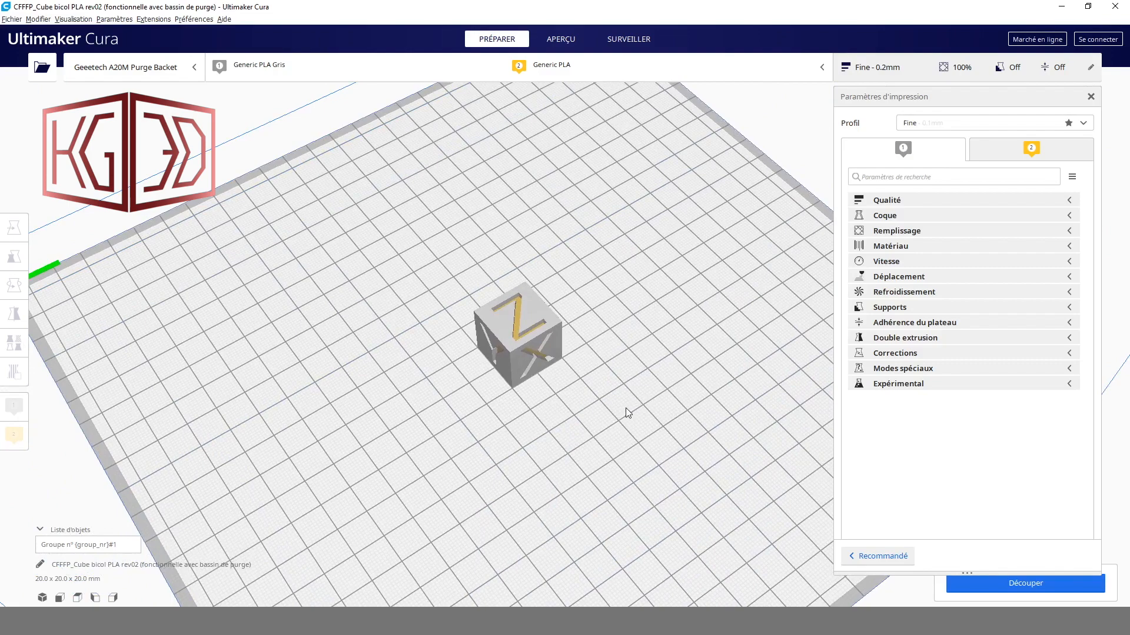
mouse_move(535, 621)
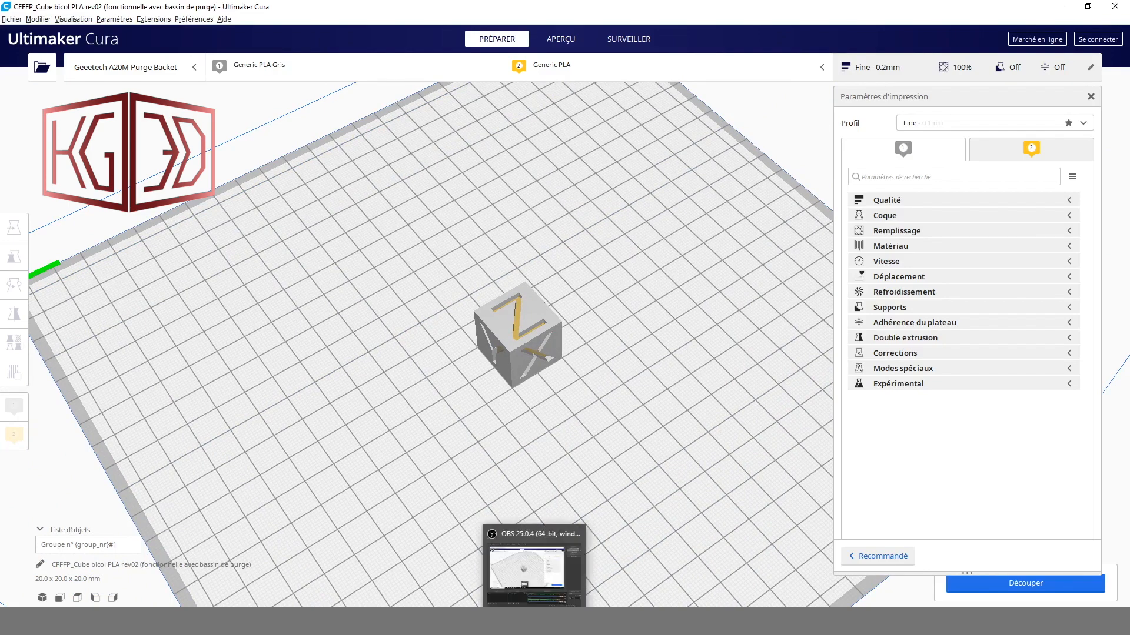